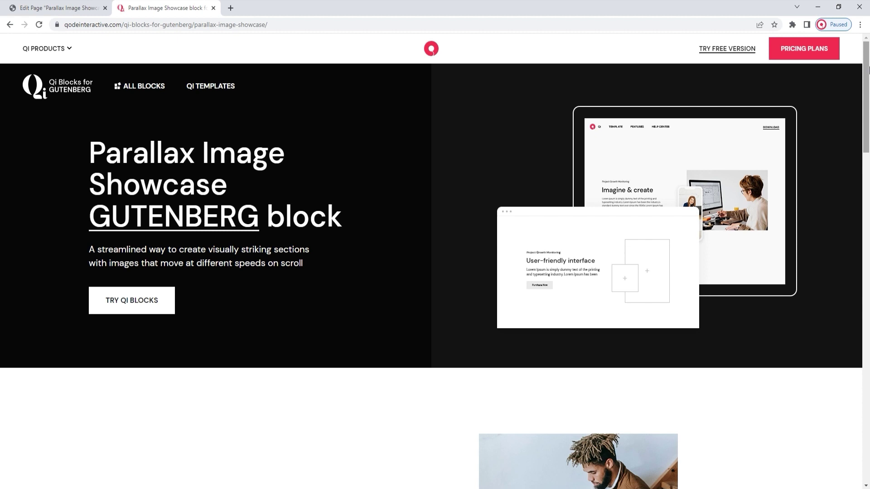
# Scroll the Qode demo page down to the Parallax Image Showcase example.
pyautogui.moveTo(869, 70); pyautogui.dragTo(868, 231)
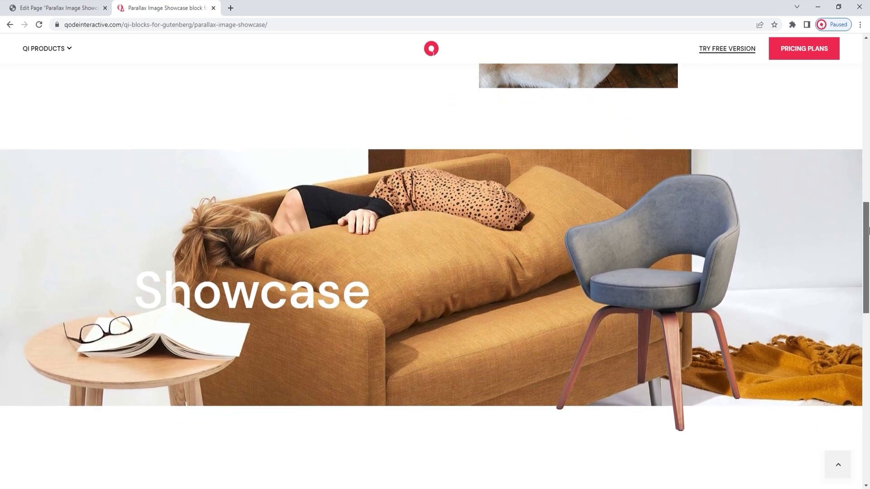
pyautogui.moveTo(869, 231); pyautogui.dragTo(868, 334)
# Browse the Qi Blocks list in the top-bar inserter, then bring up the block picker for the empty left column.
pyautogui.click(62, 5)
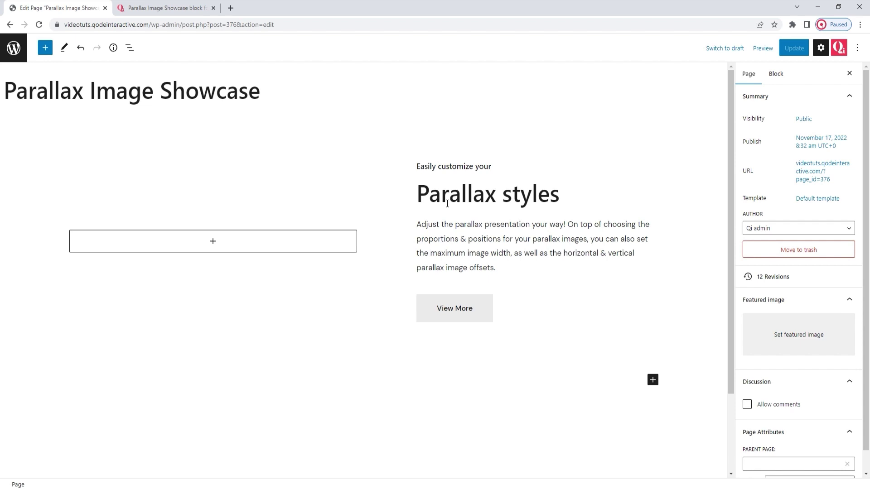
pyautogui.click(45, 48)
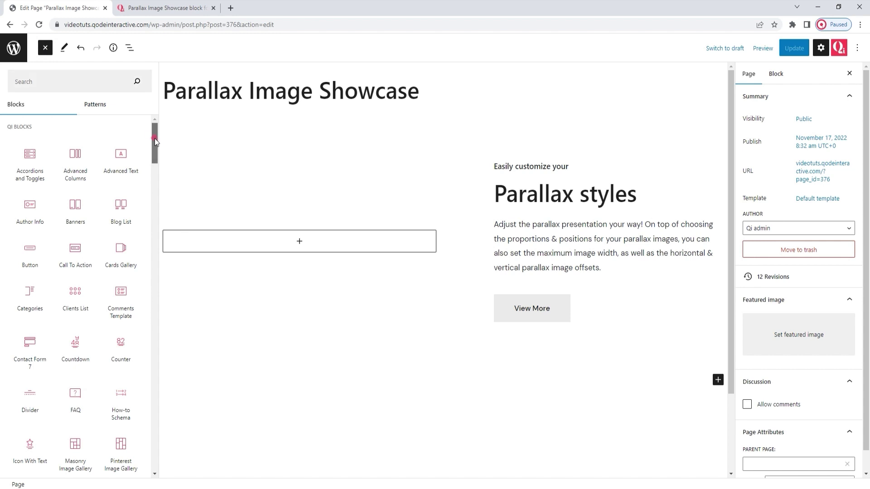
pyautogui.moveTo(154, 137); pyautogui.dragTo(156, 207)
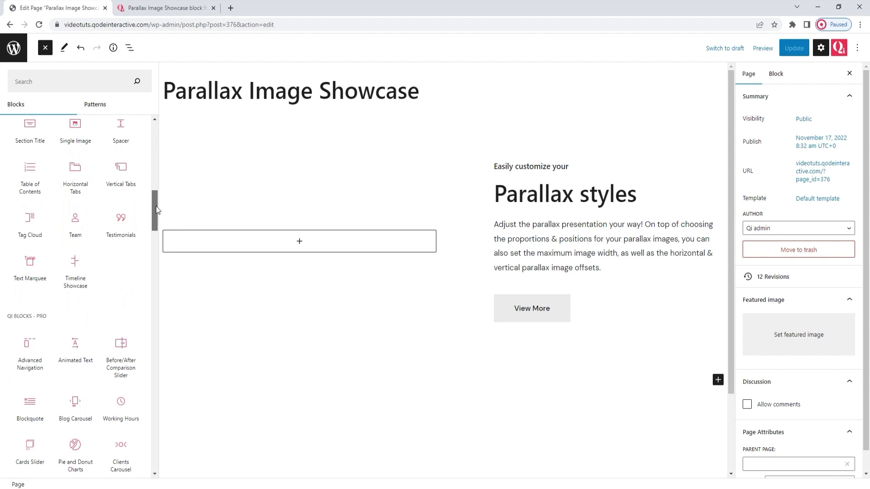
pyautogui.moveTo(156, 207); pyautogui.dragTo(161, 452)
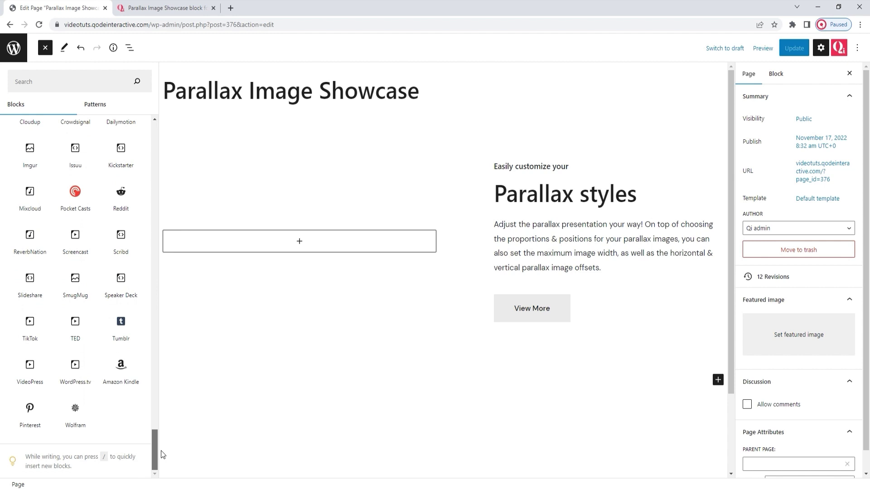
pyautogui.click(45, 47)
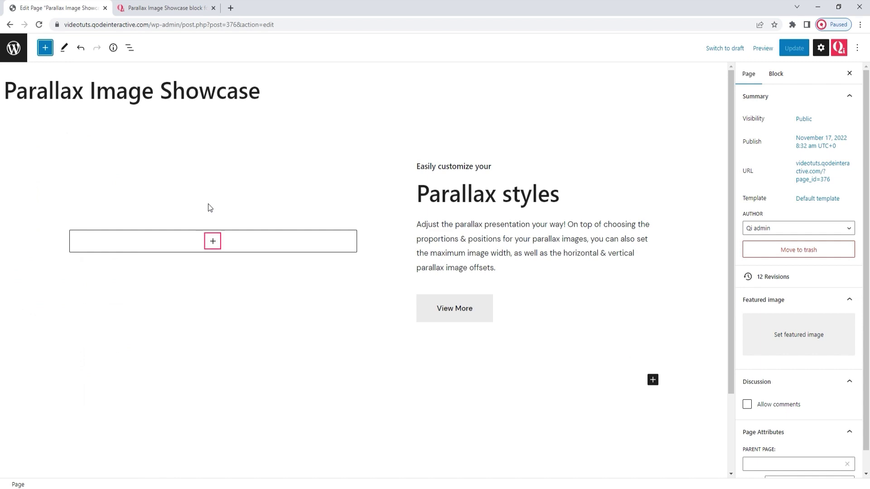
pyautogui.click(217, 244)
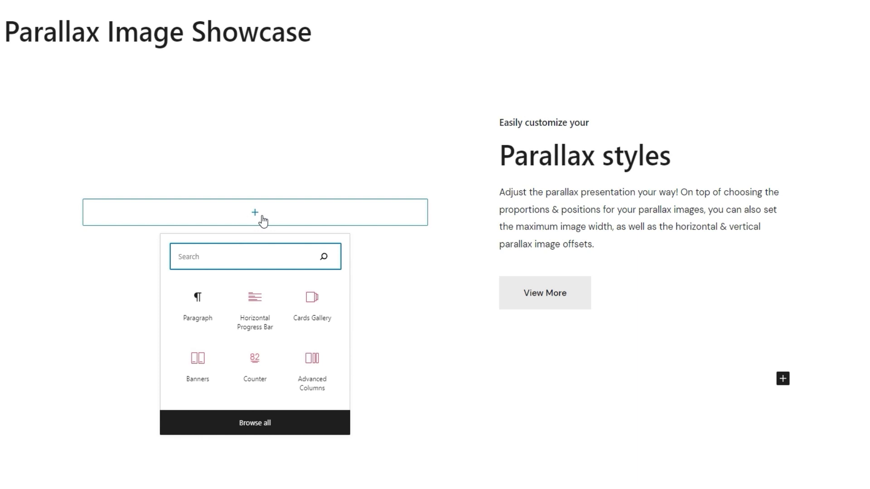
# Search 'parall' and insert the Parallax Image Showcase block into the empty column.
pyautogui.write('parall')
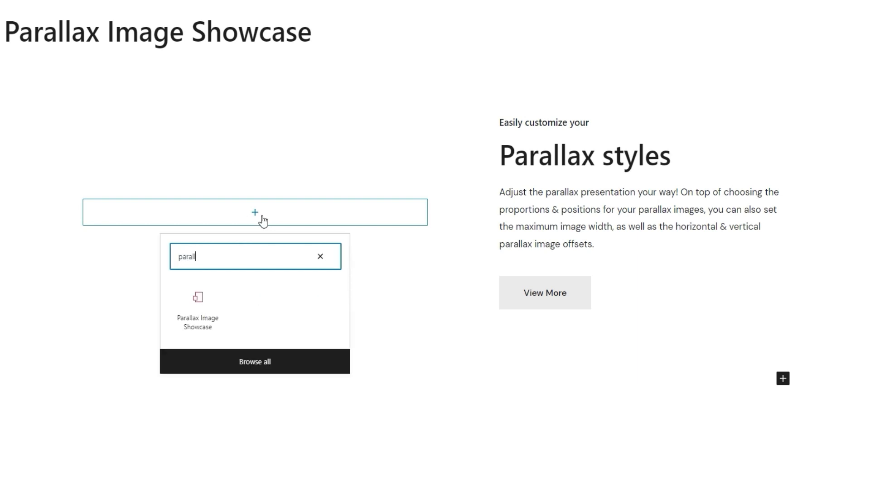
pyautogui.click(201, 308)
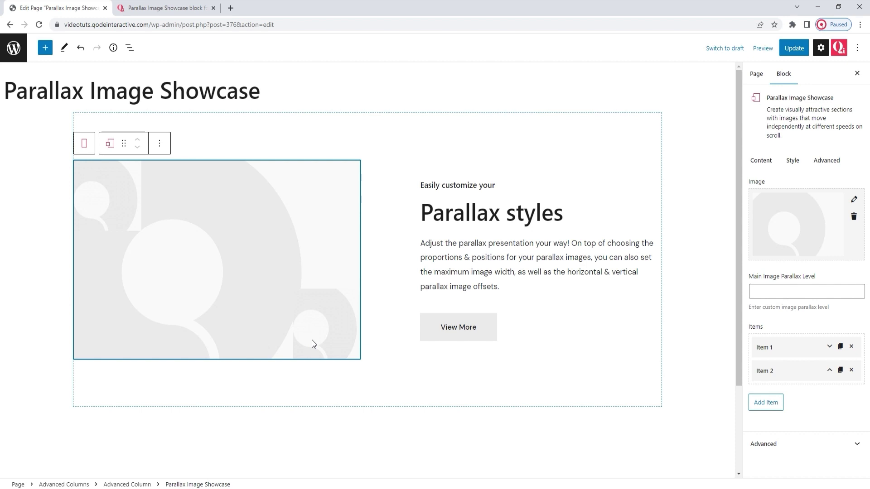
pyautogui.click(761, 161)
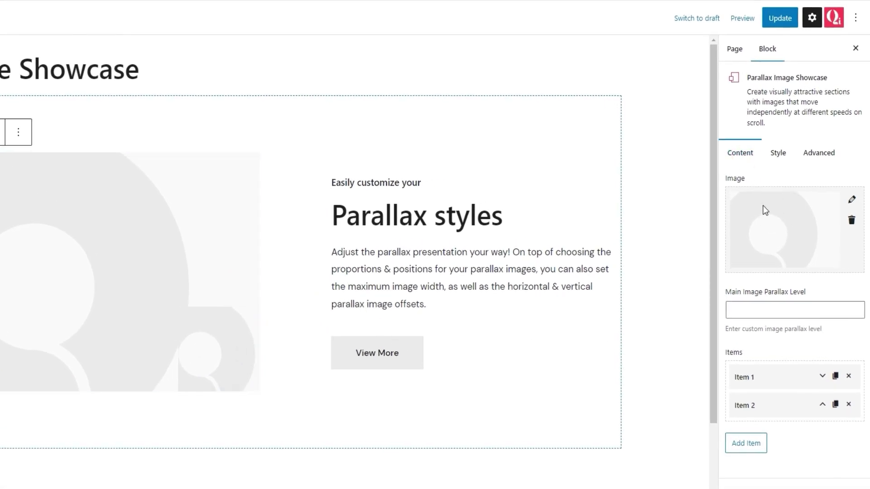
# Replace the placeholder main image with parallax-image-1 from the Media Library.
pyautogui.click(851, 221)
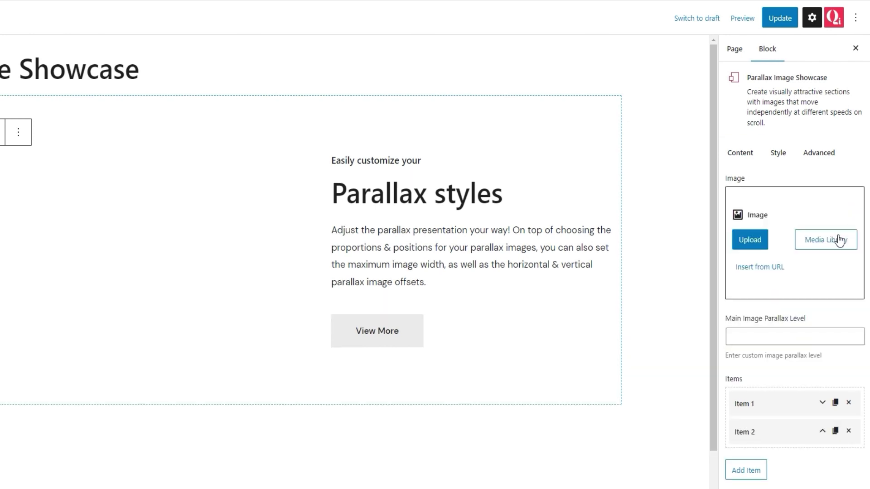
pyautogui.click(836, 239)
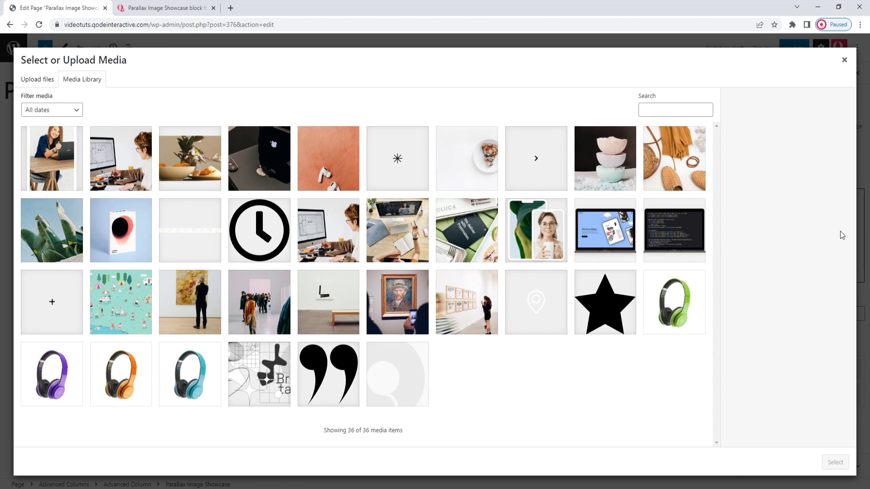
pyautogui.click(119, 150)
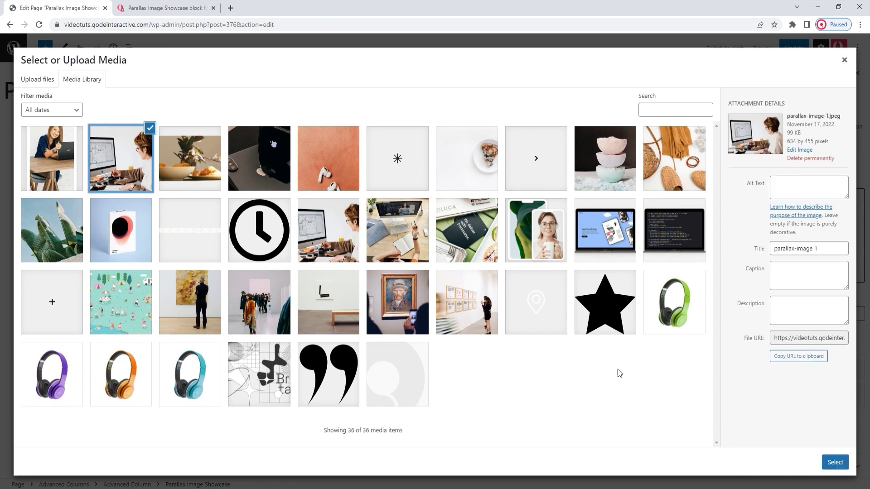
pyautogui.click(835, 462)
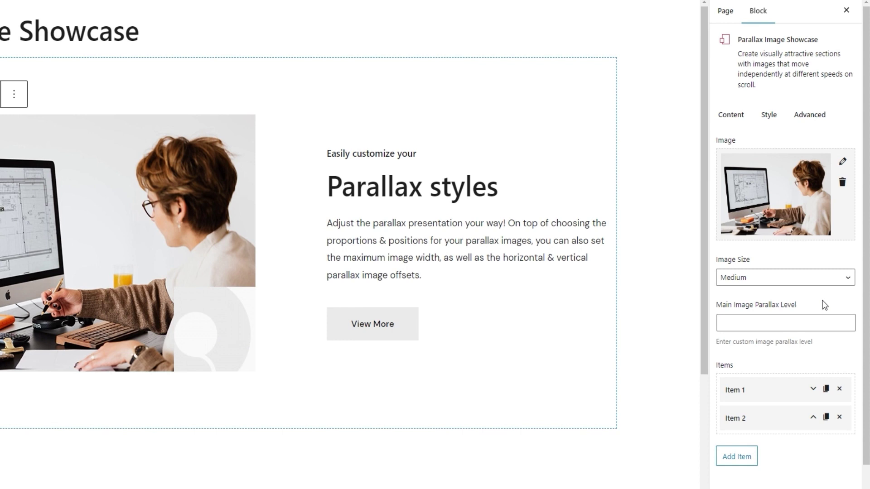
# Set the main image size to Full Size and remove Item 2 from the Items list.
pyautogui.click(807, 281)
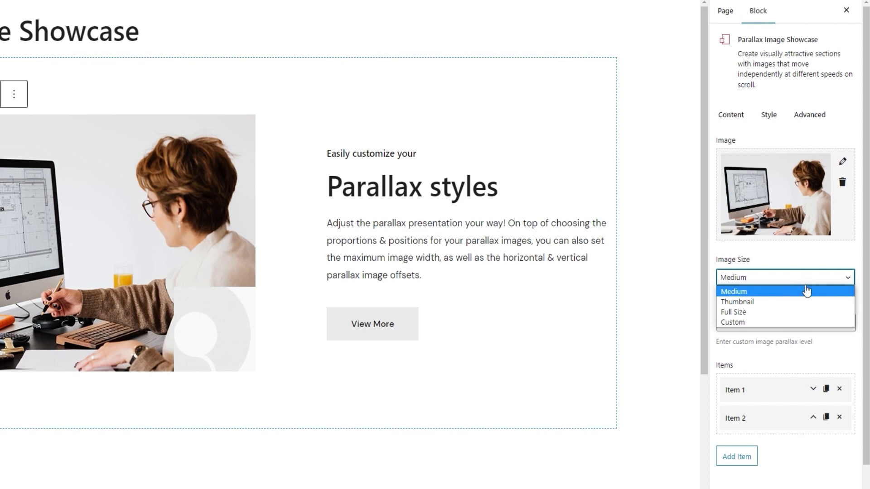
pyautogui.click(799, 312)
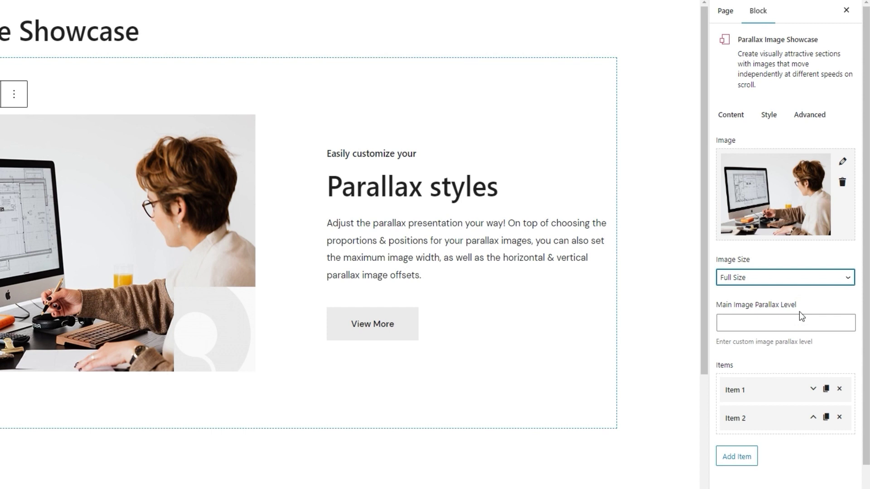
pyautogui.click(804, 297)
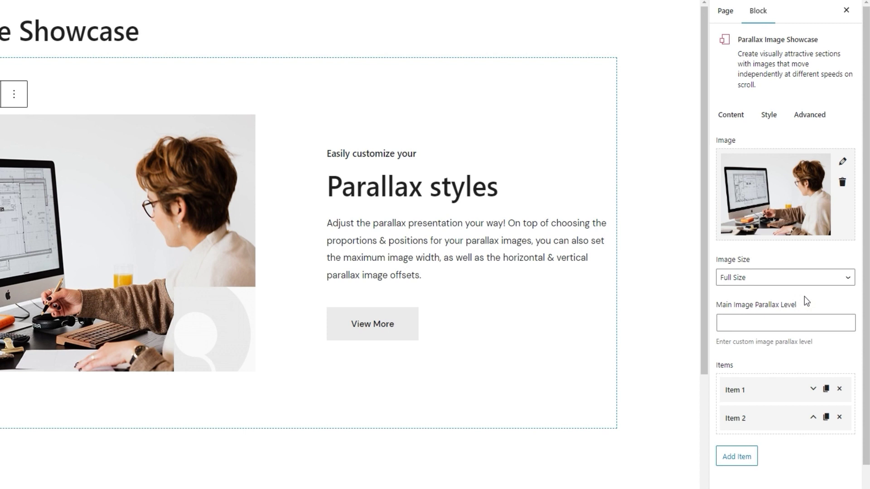
pyautogui.scroll(-1, 804, 297)
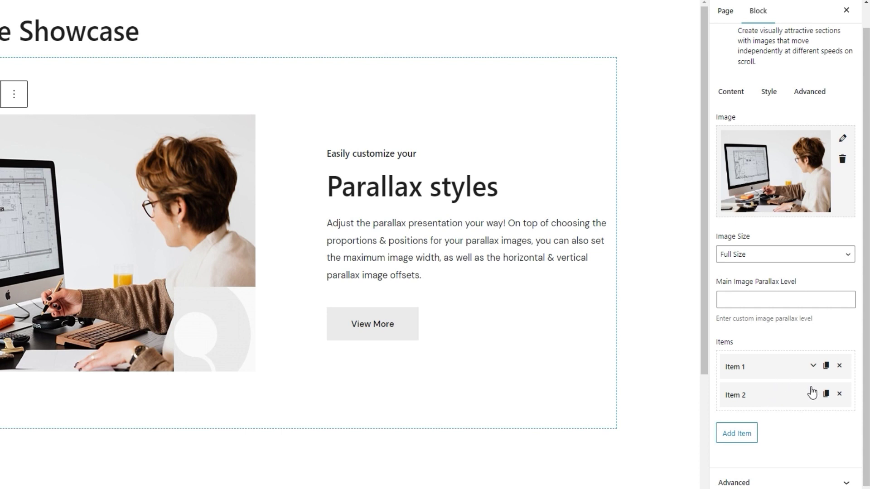
pyautogui.click(841, 395)
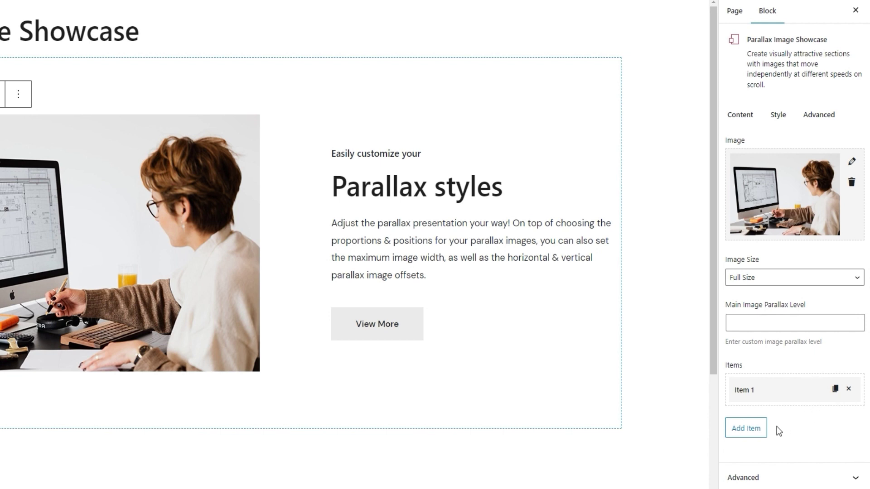
# Expand Item 1 and set its image to the parallax-image-2 phone-framed photo.
pyautogui.click(775, 392)
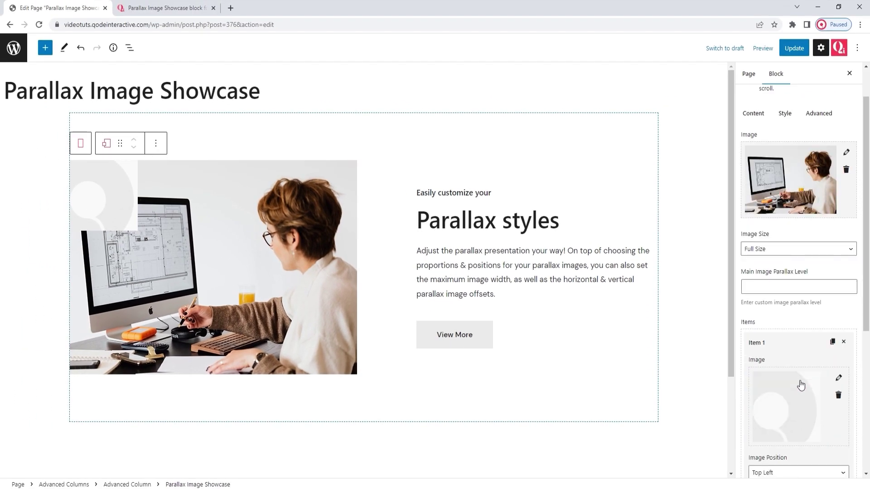
pyautogui.scroll(-3, 801, 384)
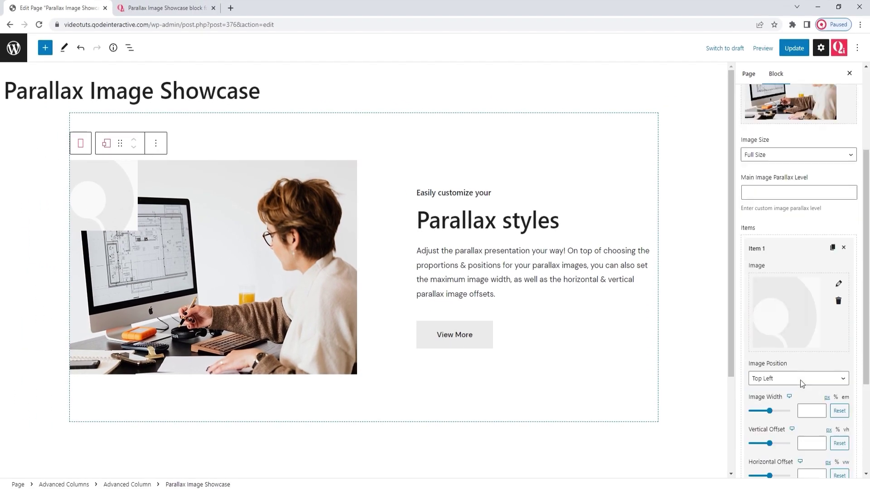
pyautogui.scroll(-1, 817, 335)
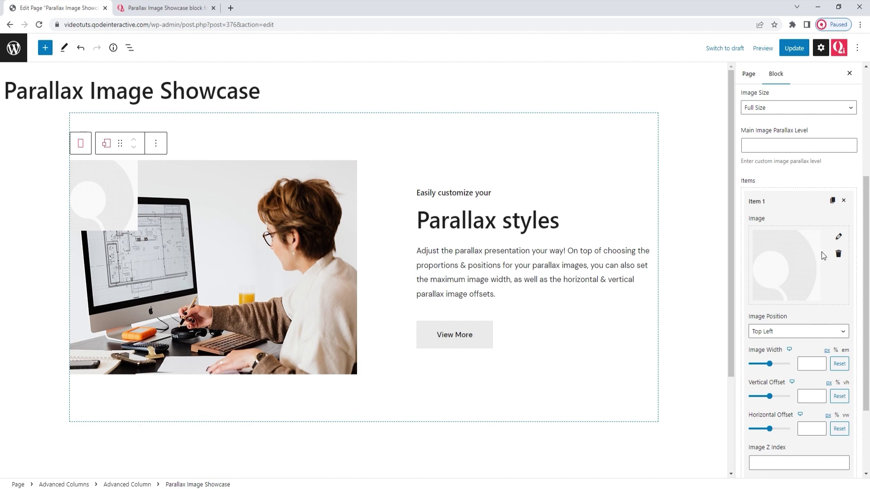
pyautogui.click(838, 253)
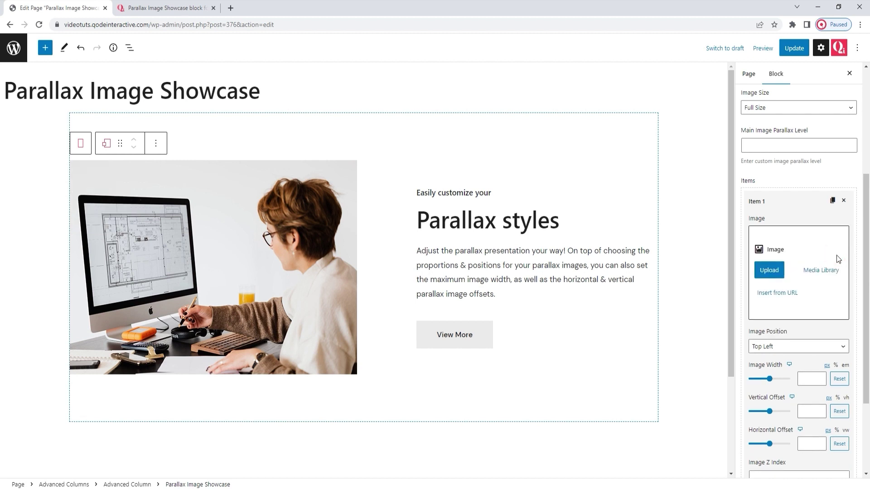
pyautogui.click(822, 271)
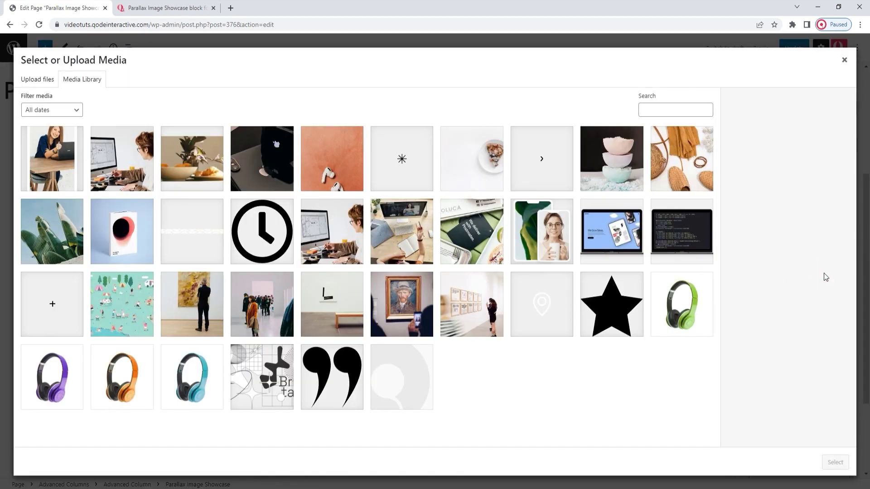
pyautogui.click(57, 155)
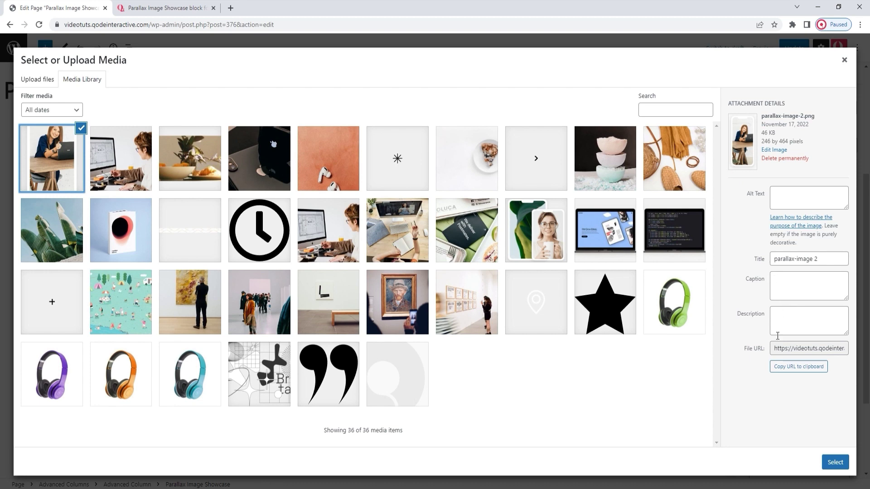
pyautogui.click(835, 461)
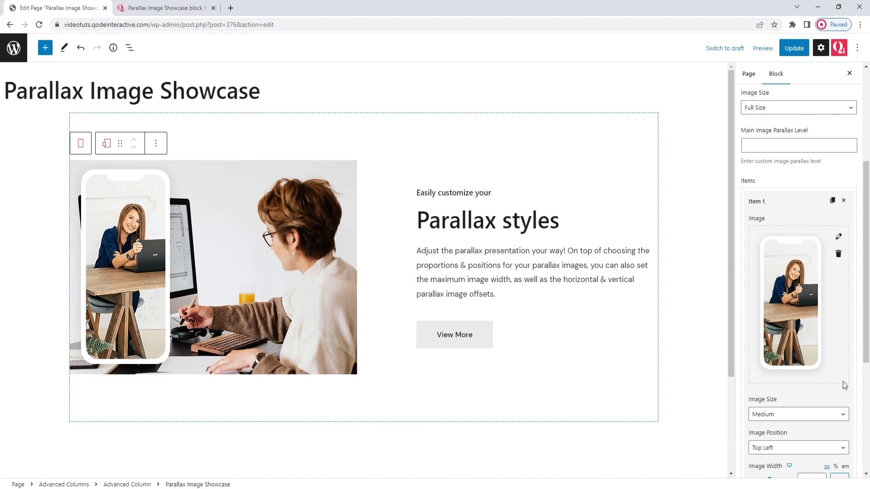
pyautogui.scroll(-2, 844, 385)
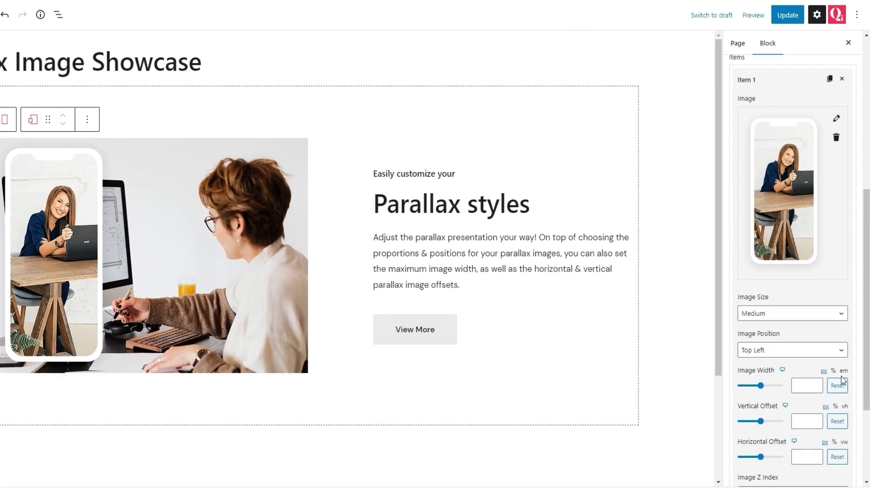
# Keep the item image at Medium size and bring up the Image Position choices.
pyautogui.click(798, 320)
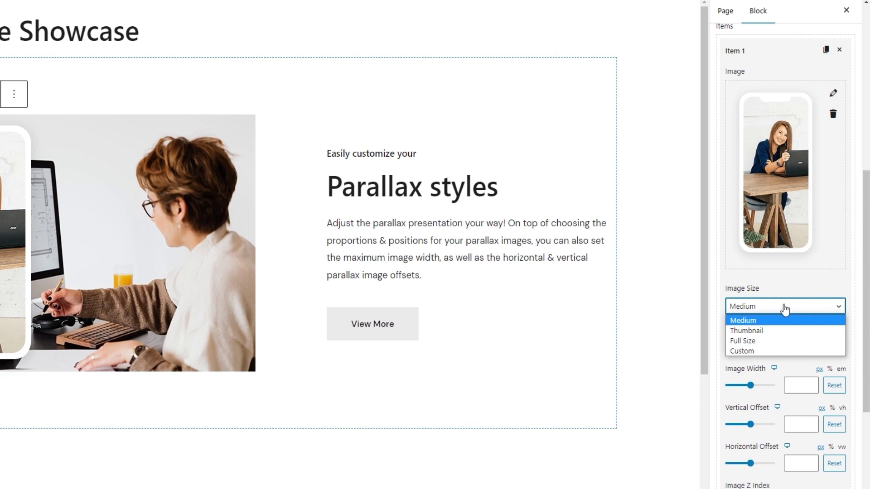
pyautogui.click(785, 308)
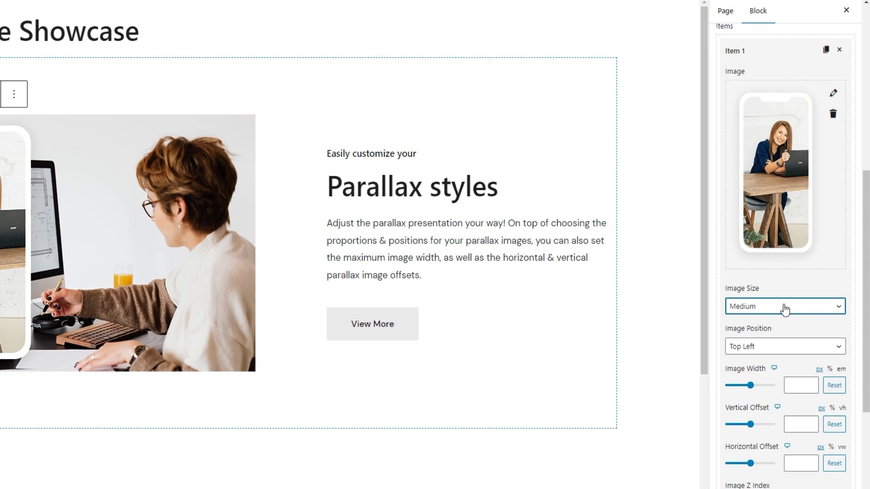
pyautogui.scroll(-1, 785, 309)
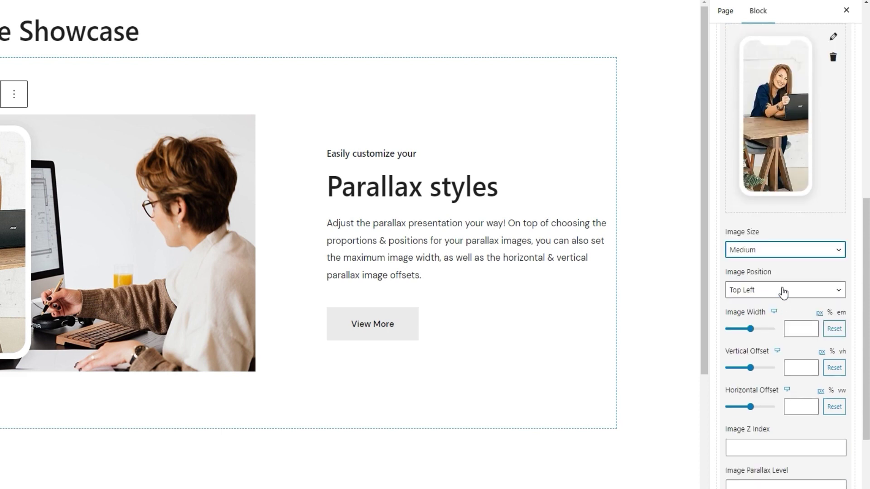
pyautogui.click(783, 292)
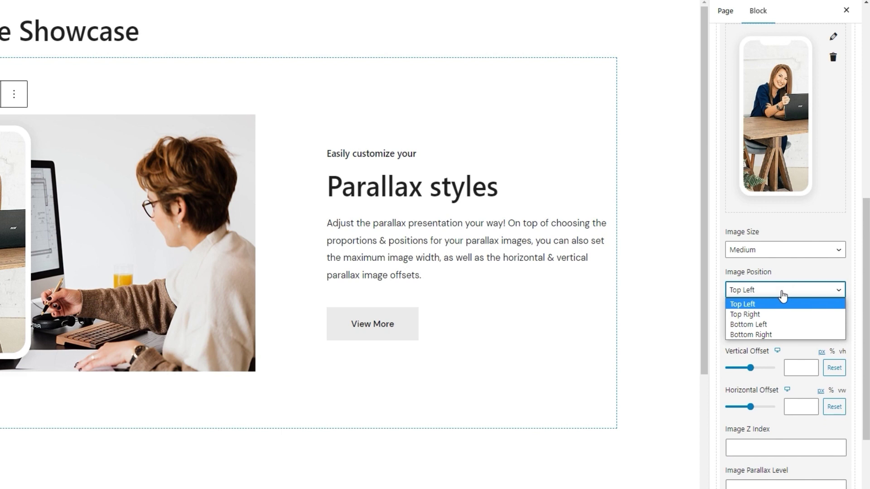
# After trying Top Right and Bottom Left, place the phone image at Bottom Right.
pyautogui.click(765, 315)
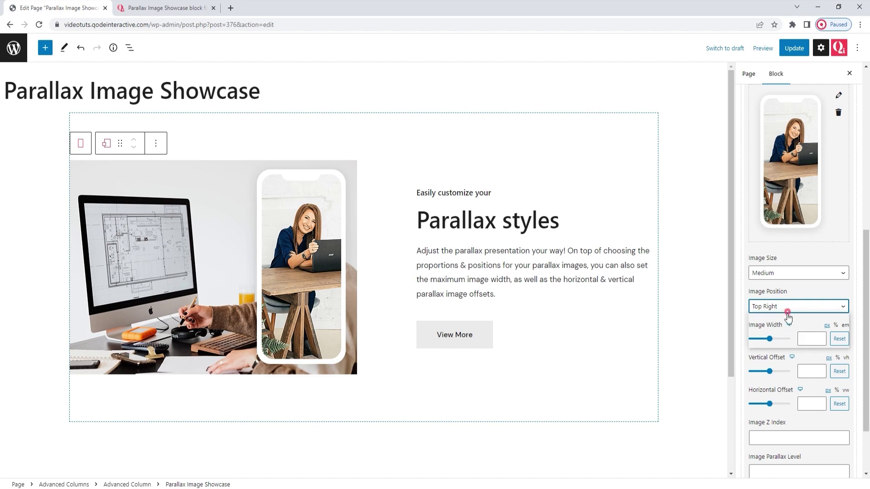
pyautogui.click(789, 307)
pyautogui.click(788, 335)
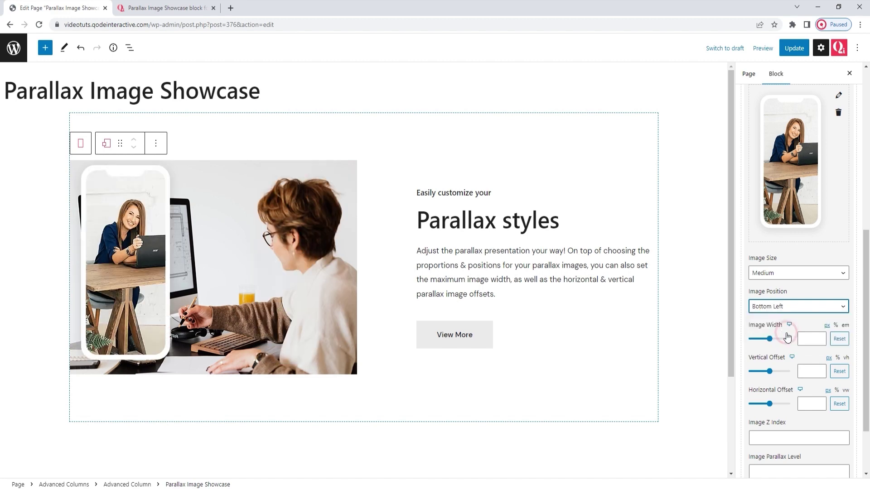
pyautogui.click(788, 308)
pyautogui.click(793, 343)
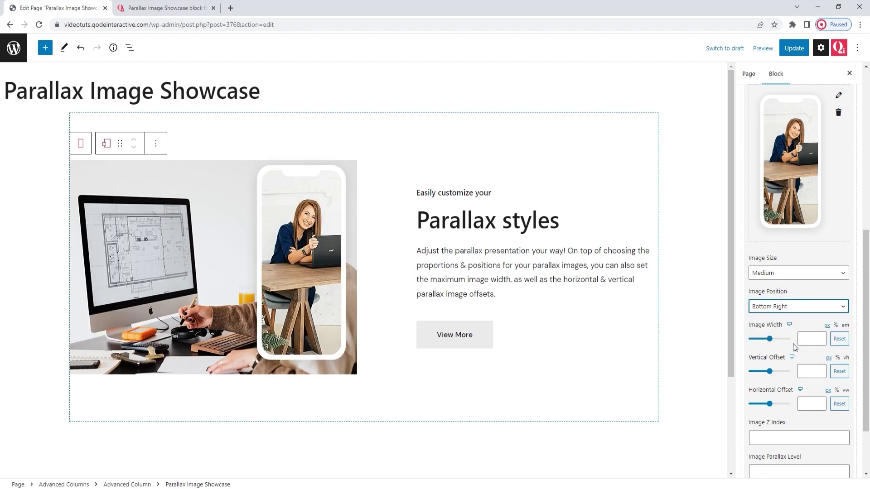
pyautogui.scroll(-1, 651, 293)
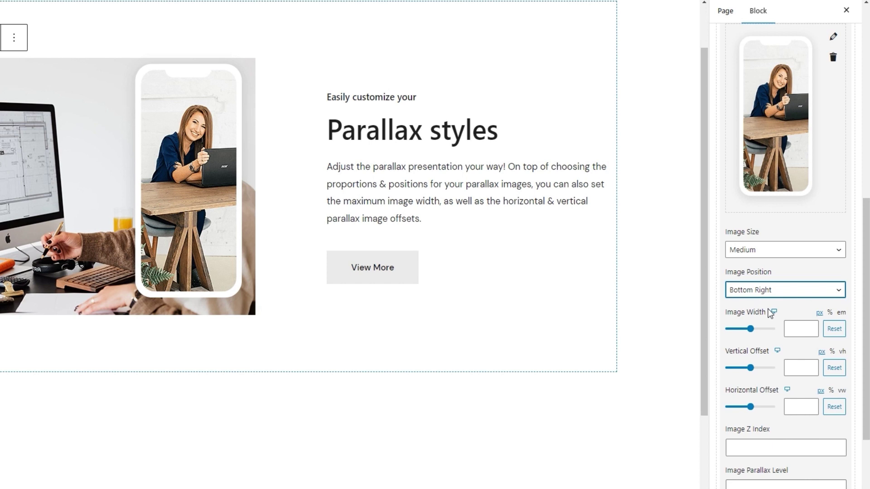
# Set the phone image width to 39%.
pyautogui.click(795, 328)
pyautogui.click(830, 313)
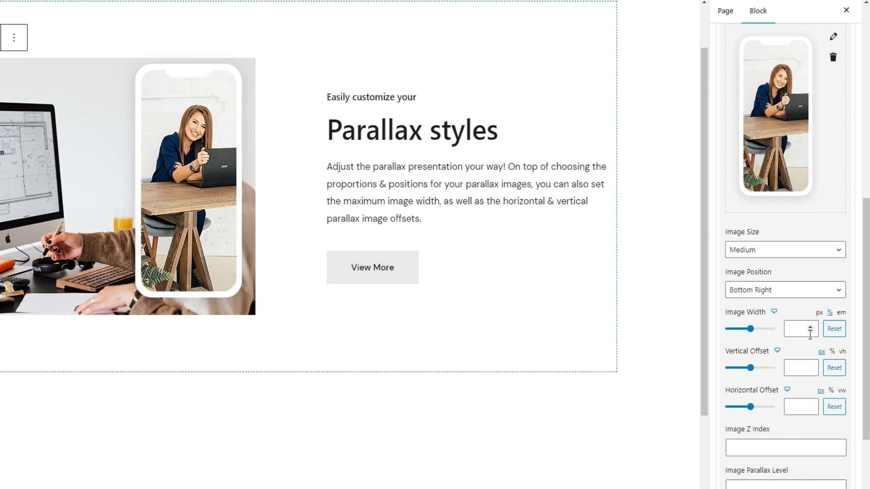
pyautogui.click(810, 332)
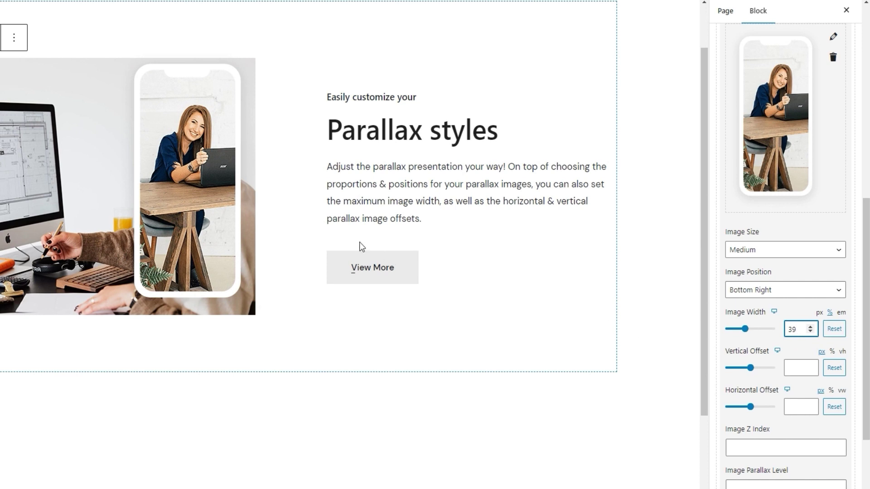
pyautogui.scroll(1, 236, 203)
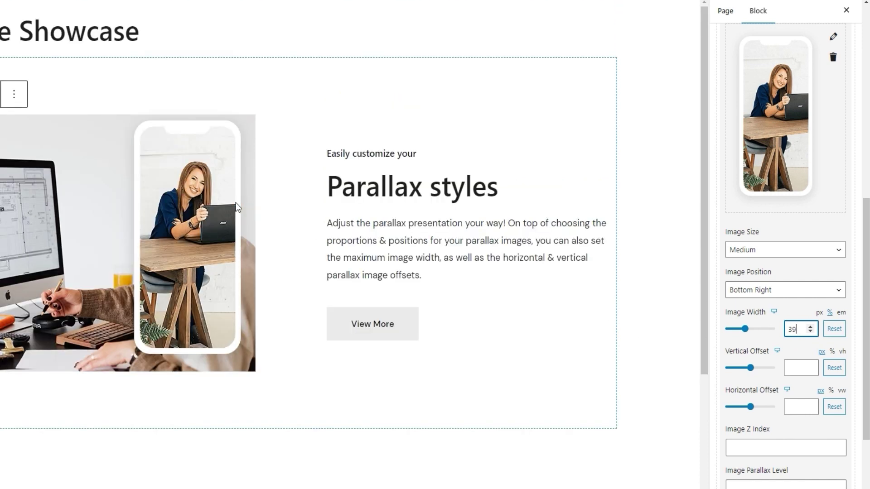
# Set the phone image's vertical offset to -12 vh.
pyautogui.click(789, 368)
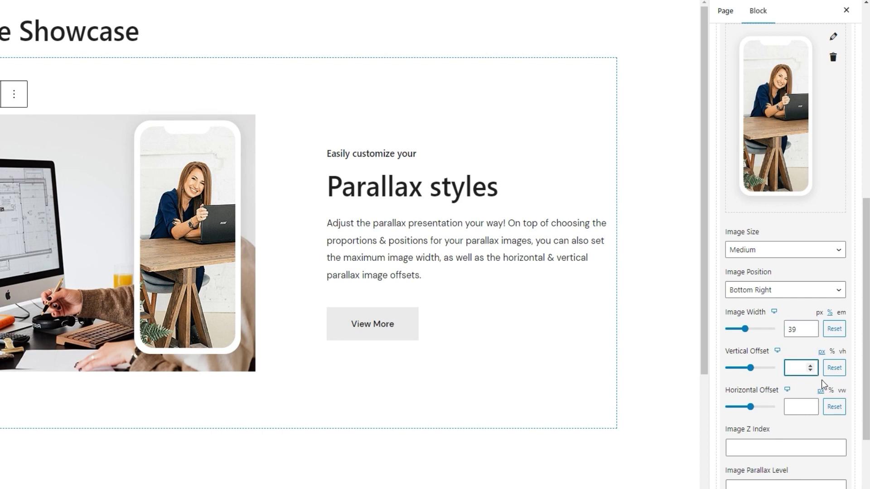
pyautogui.click(842, 351)
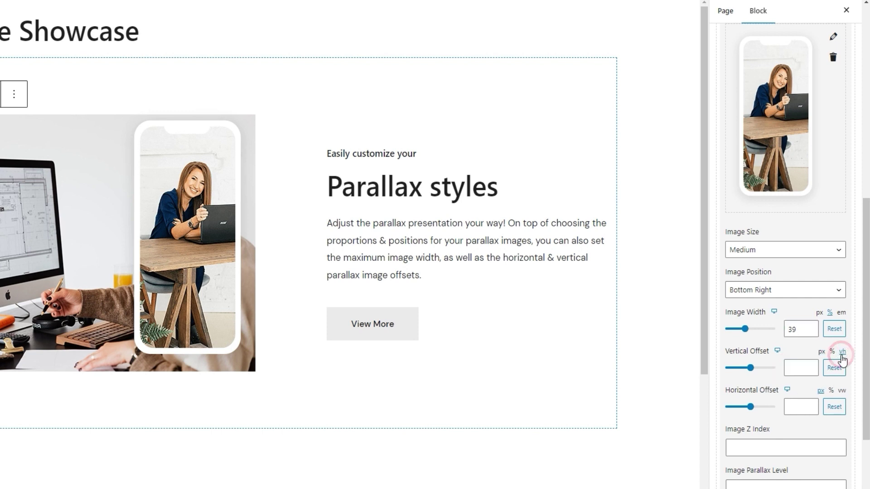
pyautogui.click(789, 365)
pyautogui.write('-12')
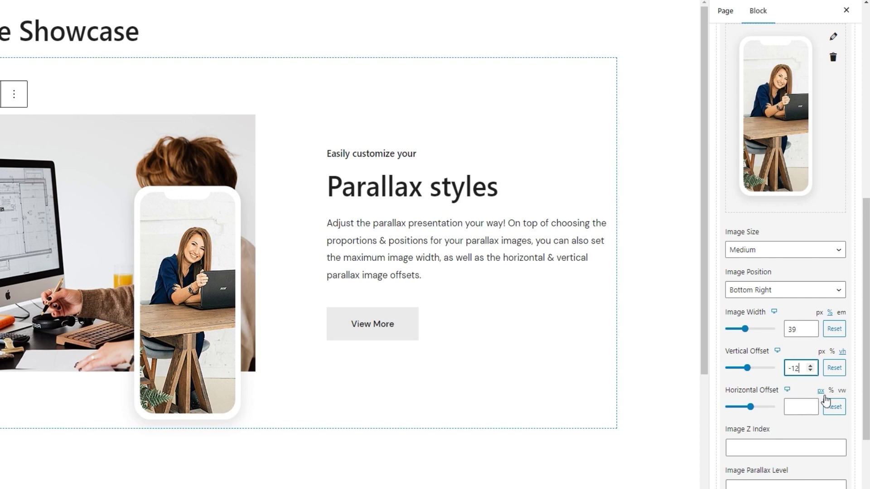
# Set the phone image's horizontal offset to -3 vw.
pyautogui.click(841, 391)
pyautogui.click(799, 409)
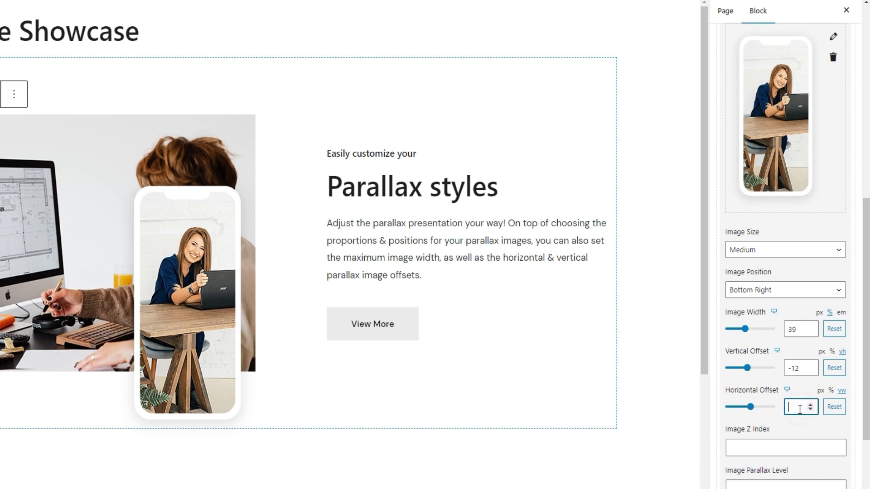
pyautogui.write('-3')
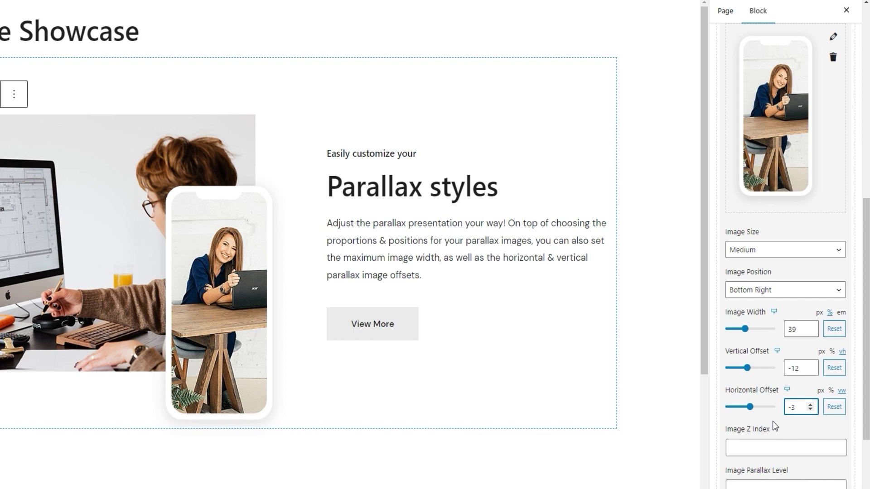
pyautogui.scroll(-2, 772, 421)
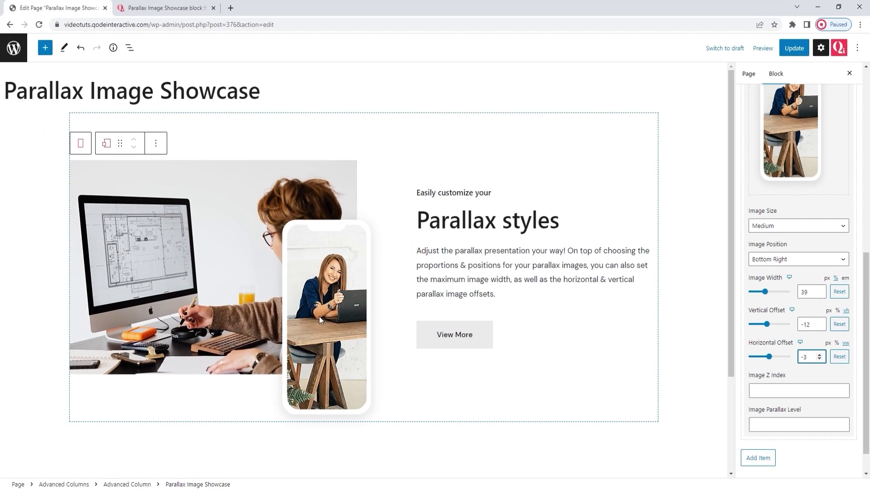
pyautogui.click(756, 393)
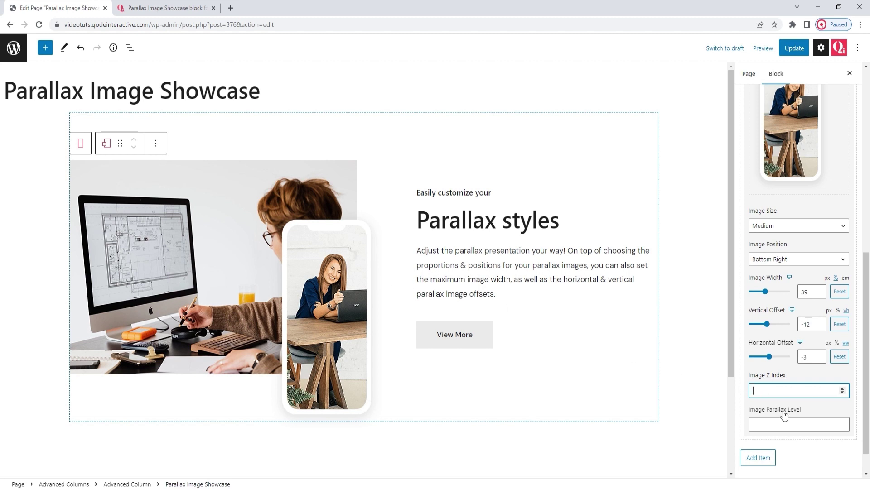
pyautogui.click(812, 411)
pyautogui.scroll(-1, 806, 426)
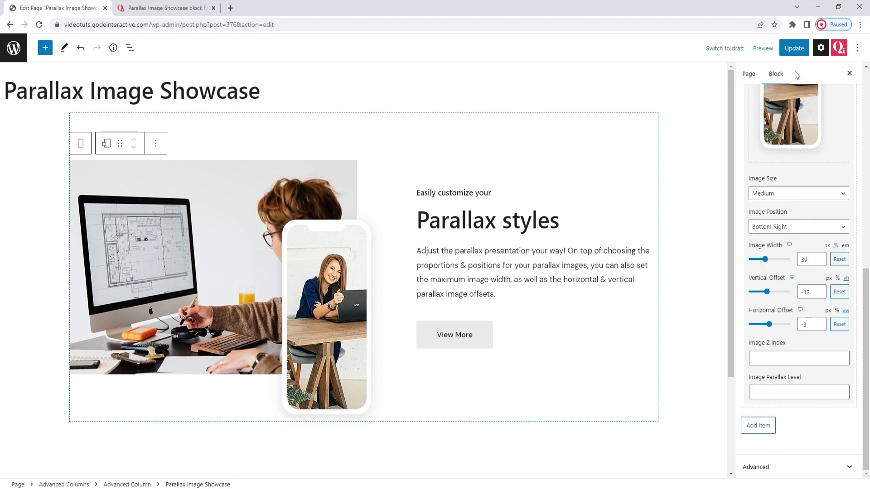
# Update the page and open the live page in a new tab.
pyautogui.click(796, 52)
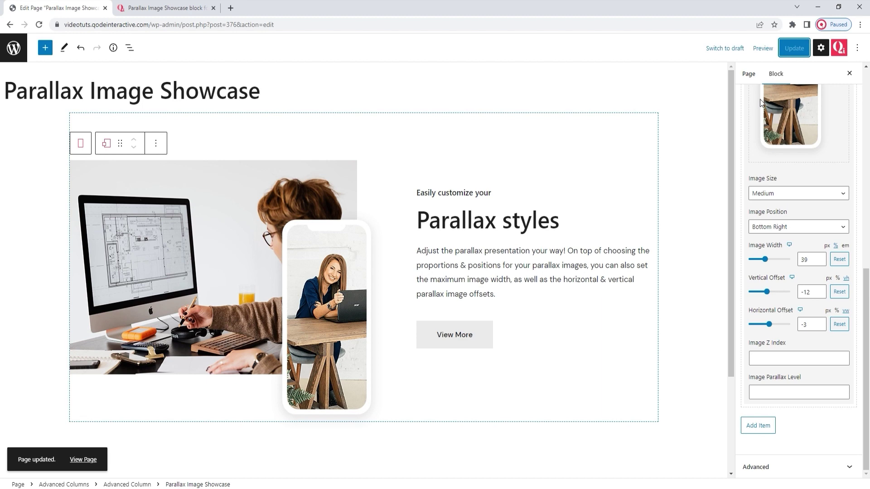
pyautogui.click(81, 459)
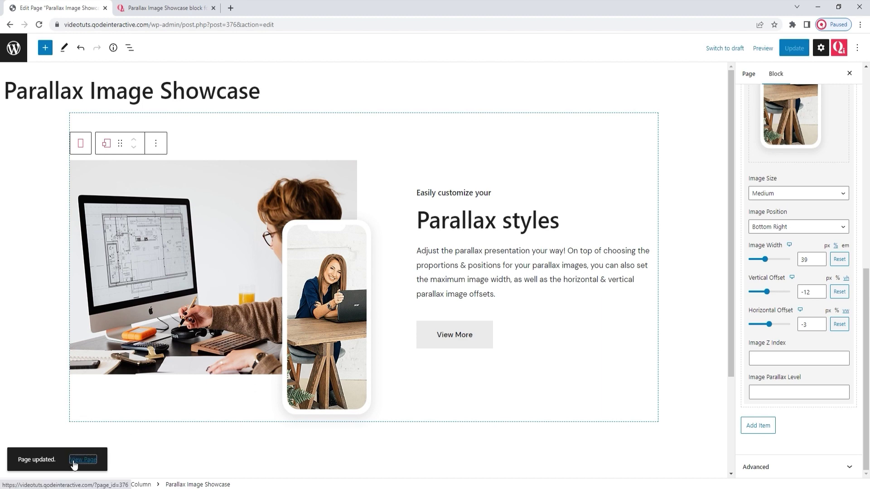
pyautogui.click(148, 10)
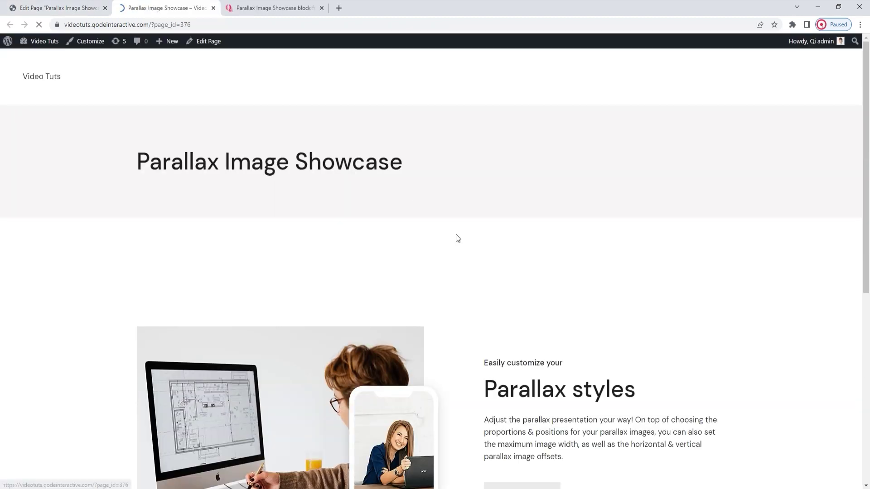
# Scroll the live page to check the phone photo overlapping the office photo's lower right.
pyautogui.scroll(-3, 469, 257)
pyautogui.scroll(-2, 468, 256)
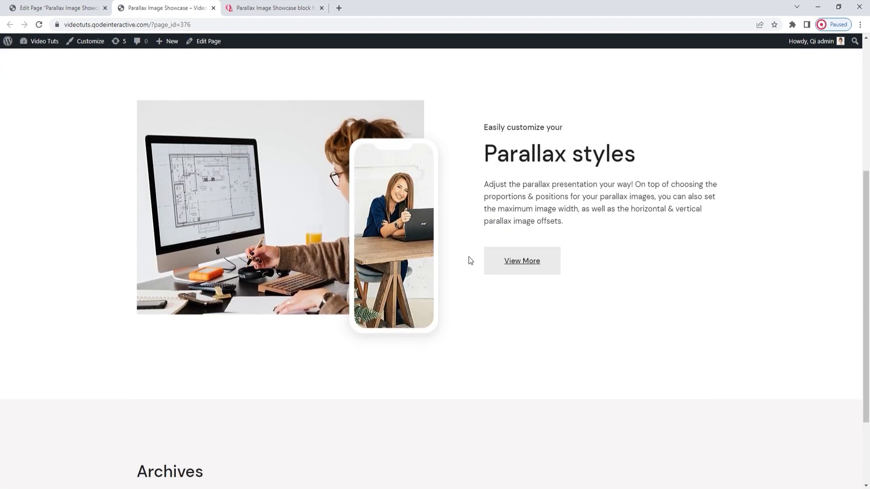
pyautogui.scroll(-1, 468, 256)
pyautogui.scroll(2, 469, 256)
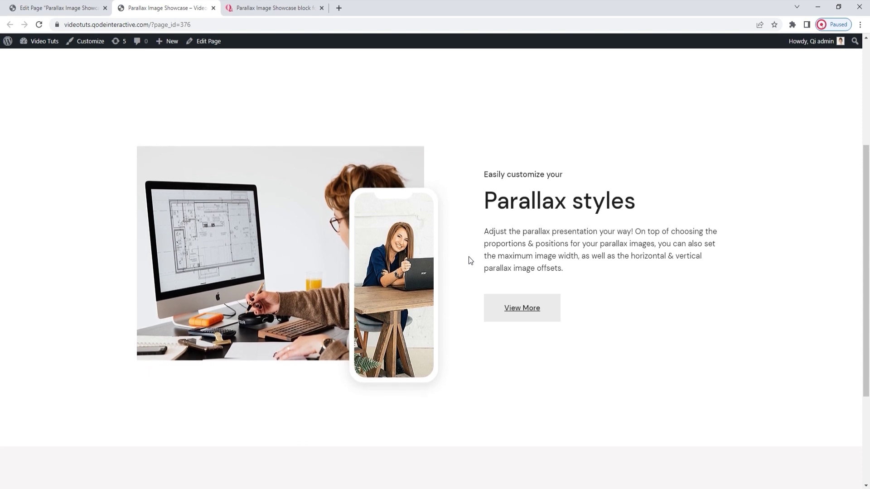
pyautogui.scroll(1, 469, 256)
pyautogui.scroll(-1, 468, 260)
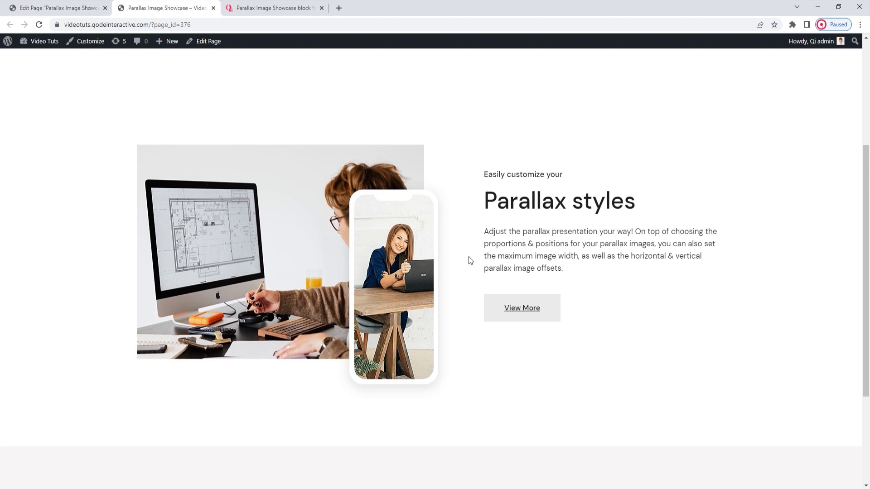
# Enter 7 as the Main Image Parallax Level, update the page, and go to the live page.
pyautogui.click(59, 8)
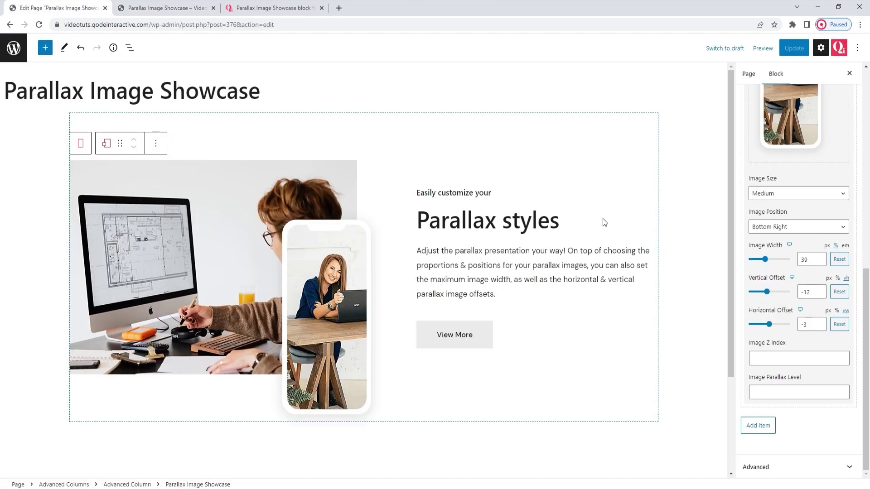
pyautogui.scroll(5, 783, 295)
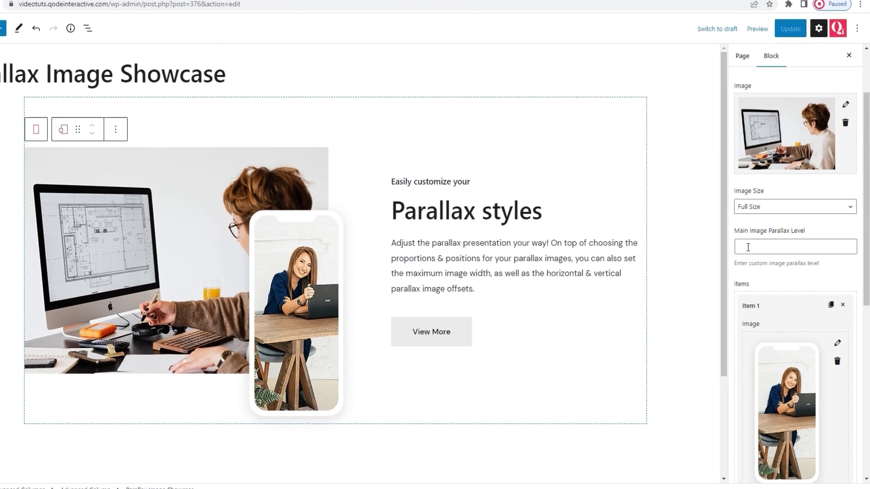
pyautogui.click(760, 161)
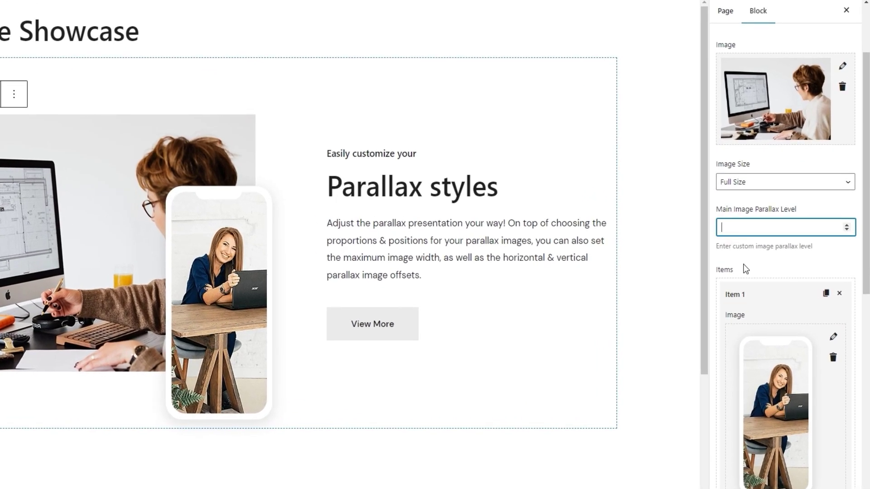
pyautogui.write('7')
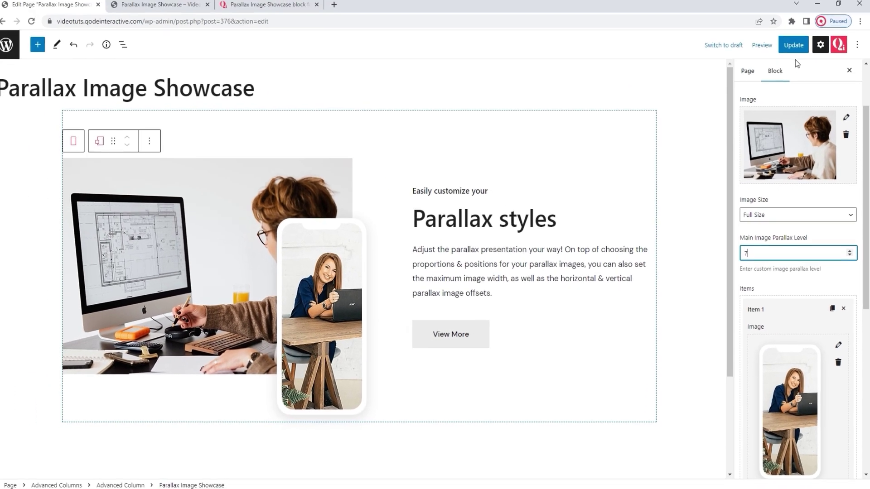
pyautogui.click(796, 48)
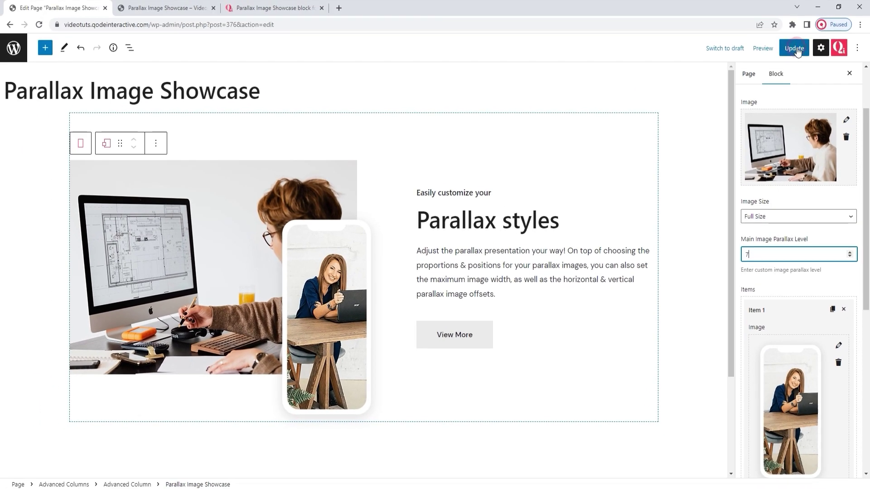
pyautogui.click(171, 9)
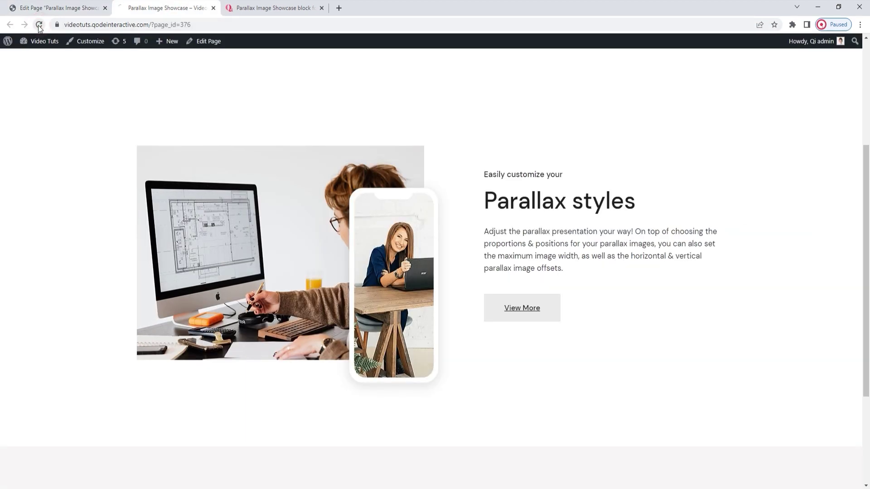
# Scroll the refreshed live page up and down to watch the office image's parallax, then return to the editor.
pyautogui.scroll(-1, 68, 145)
pyautogui.scroll(-1, 69, 141)
pyautogui.scroll(2, 69, 142)
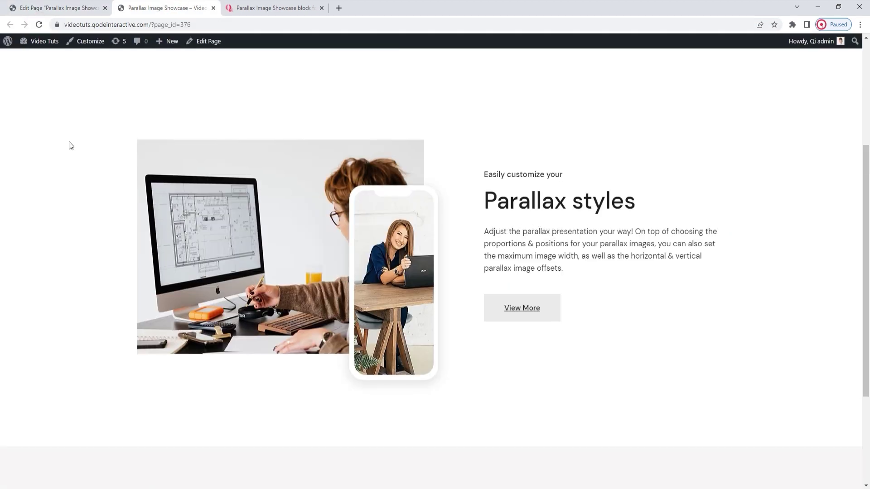
pyautogui.scroll(1, 69, 141)
pyautogui.scroll(1, 69, 141)
pyautogui.scroll(-2, 69, 141)
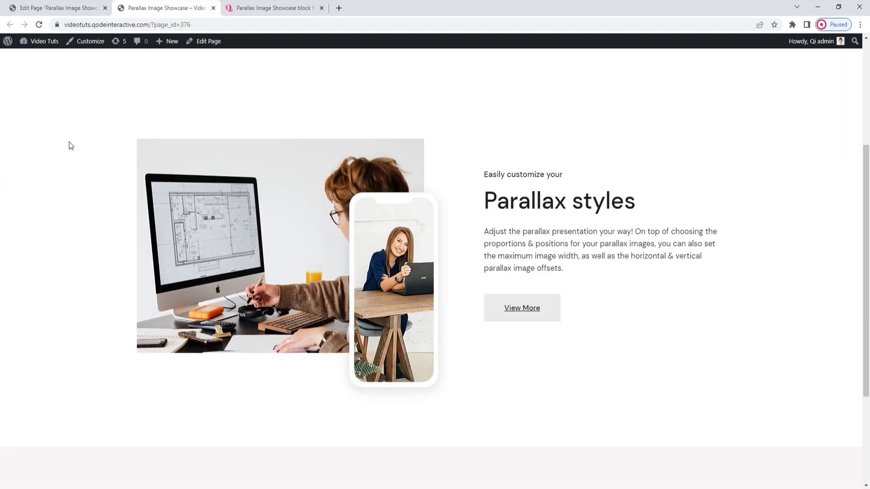
pyautogui.scroll(-1, 69, 141)
pyautogui.scroll(2, 69, 142)
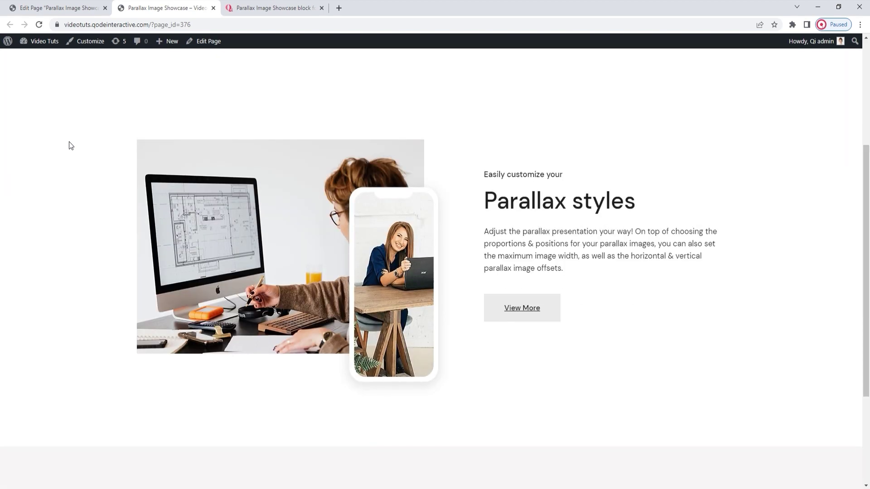
pyautogui.click(41, 5)
pyautogui.scroll(-10, 745, 272)
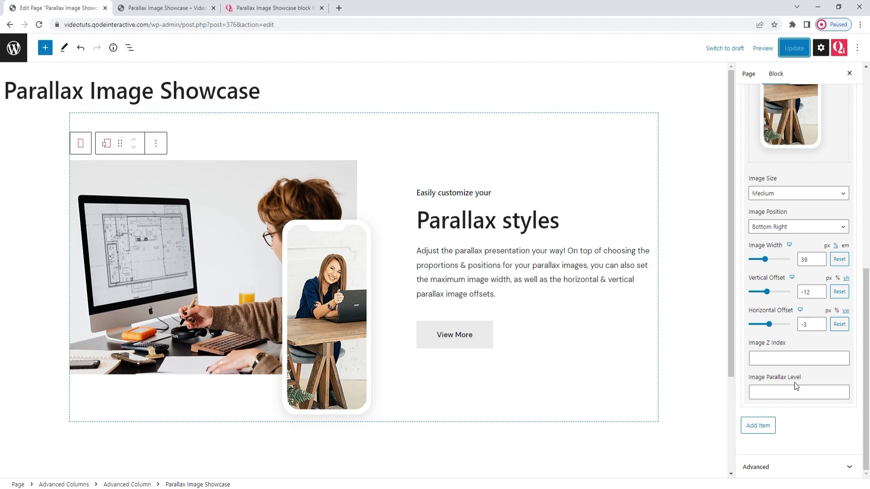
# Set Item 1's Image Parallax Level to 5, update the page, and go to the live page.
pyautogui.click(790, 390)
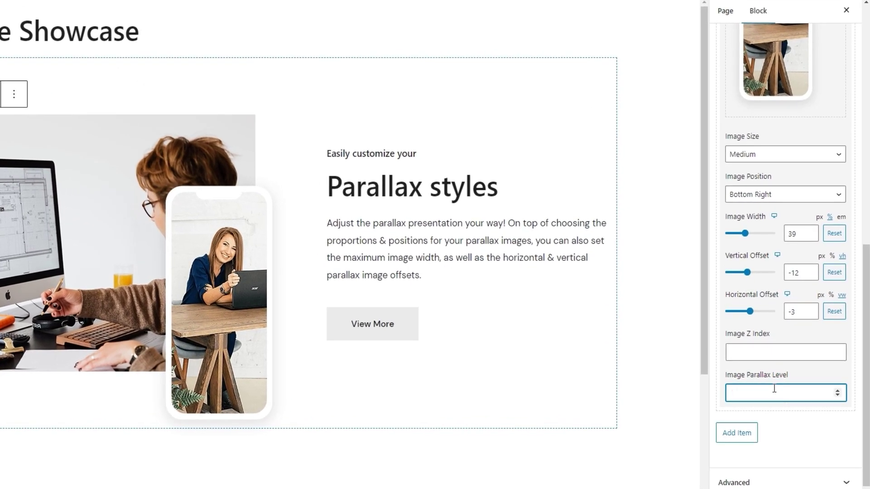
pyautogui.write('5')
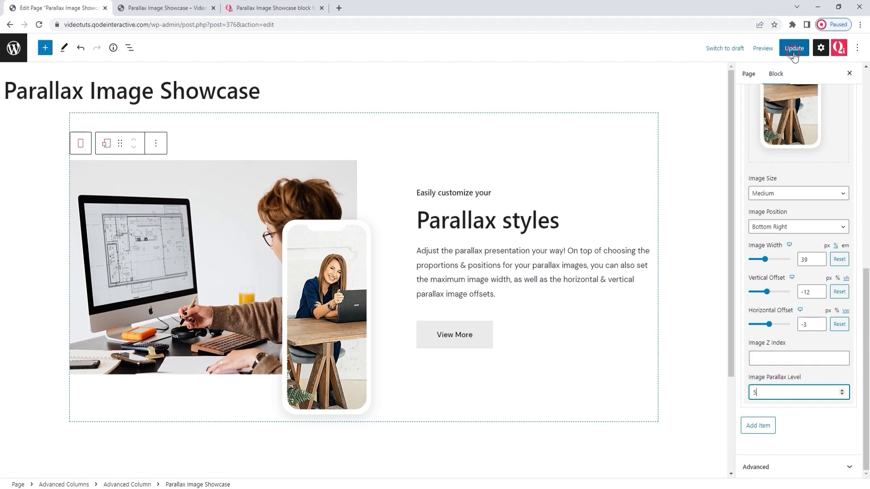
pyautogui.click(791, 50)
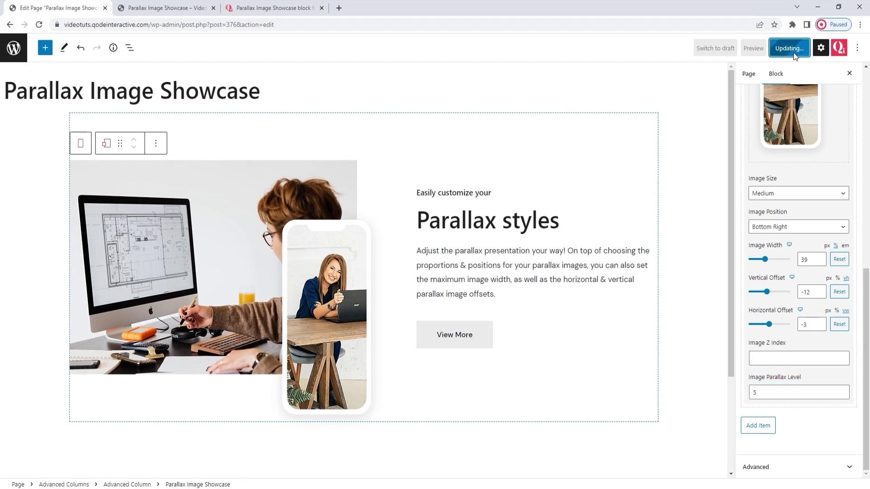
pyautogui.click(142, 6)
# Reload the live page and scroll up and down to watch both images move at different speeds.
pyautogui.click(40, 24)
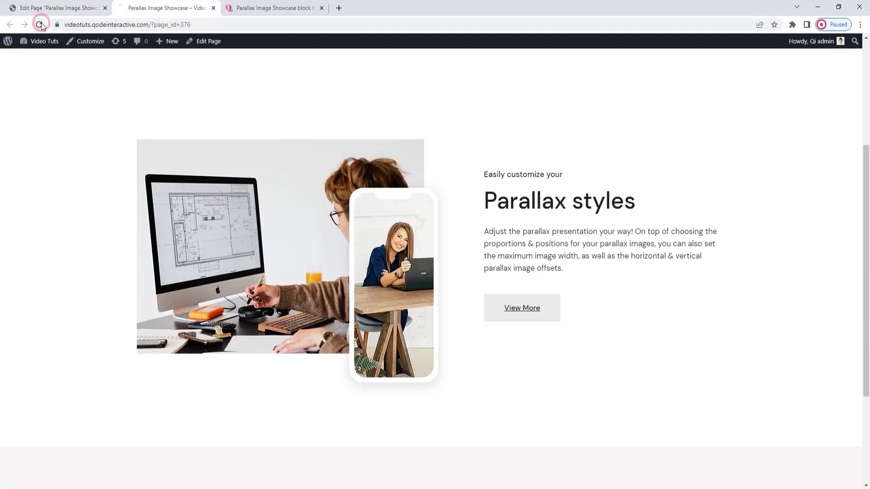
pyautogui.scroll(-2, 77, 101)
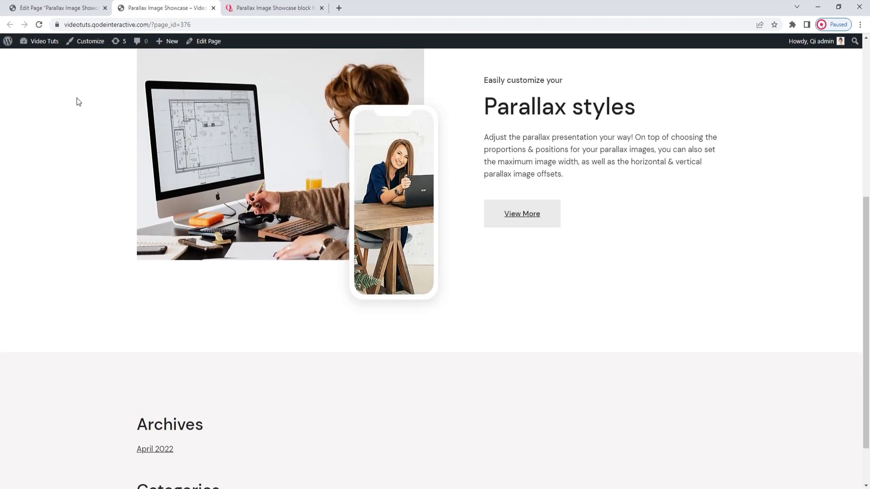
pyautogui.scroll(4, 78, 101)
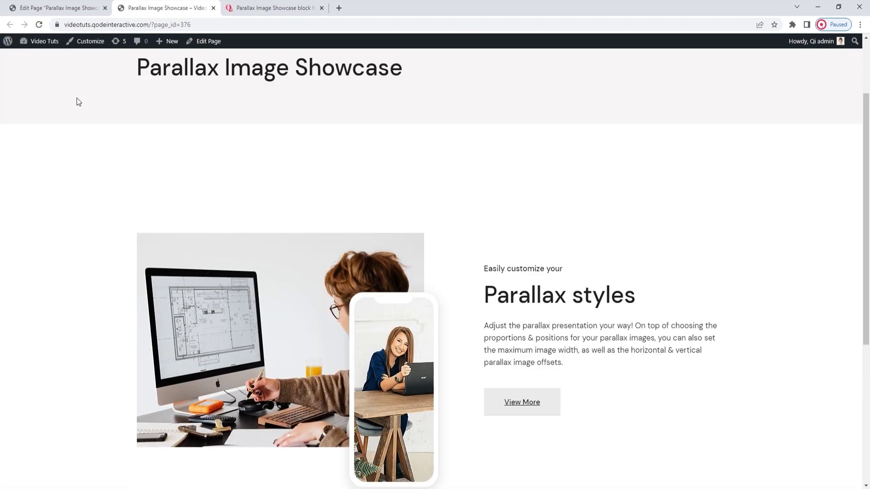
pyautogui.scroll(-4, 78, 101)
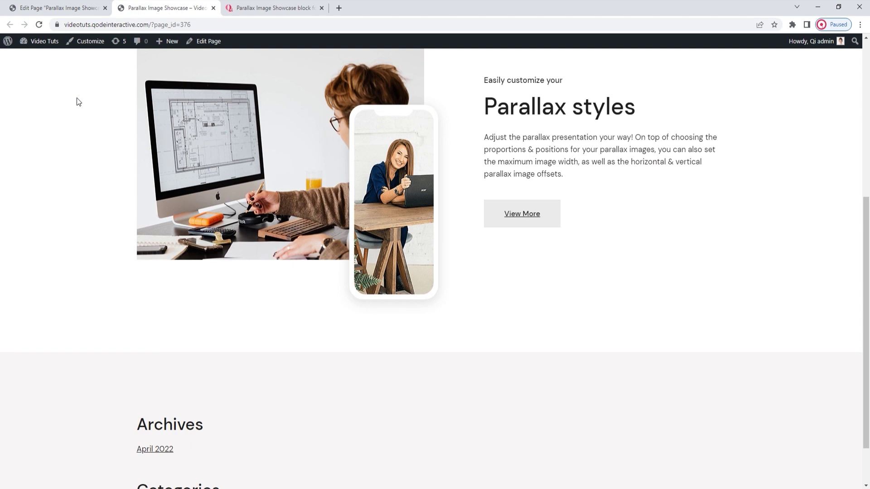
pyautogui.scroll(2, 77, 101)
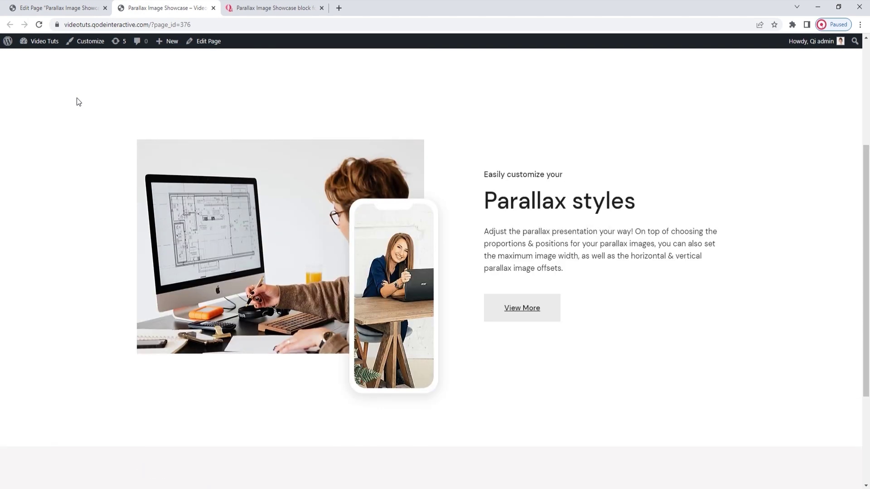
# Delete the 5 from Item 1's Image Parallax Level and the 7 from Main Image Parallax Level.
pyautogui.click(33, 6)
pyautogui.click(800, 390)
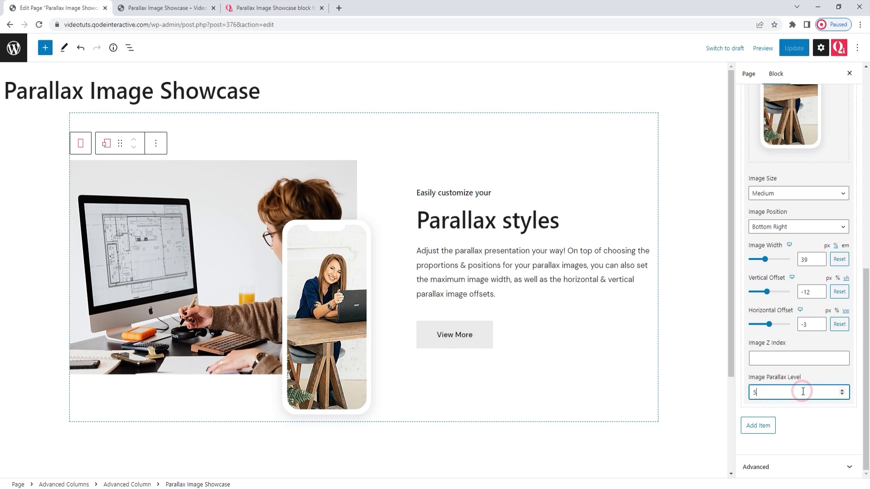
pyautogui.press('BackSpace')
pyautogui.scroll(5, 818, 381)
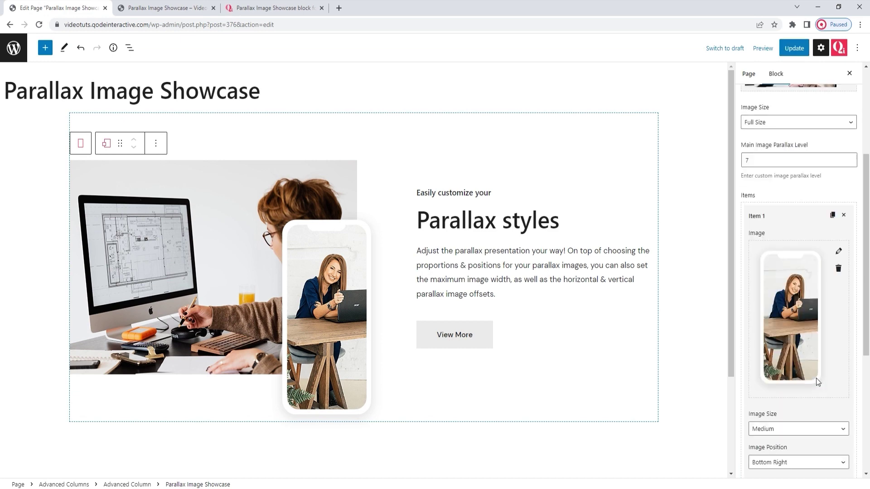
pyautogui.click(768, 331)
pyautogui.press('BackSpace')
pyautogui.write('7')
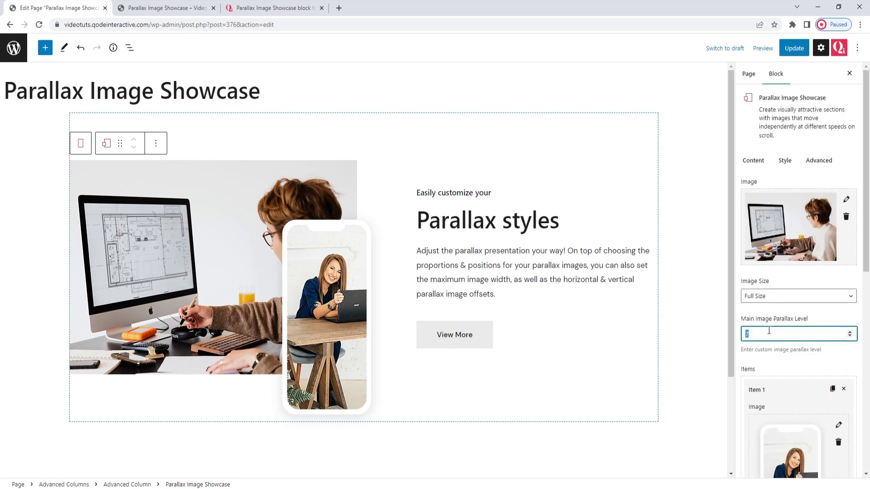
pyautogui.press('BackSpace')
pyautogui.click(779, 313)
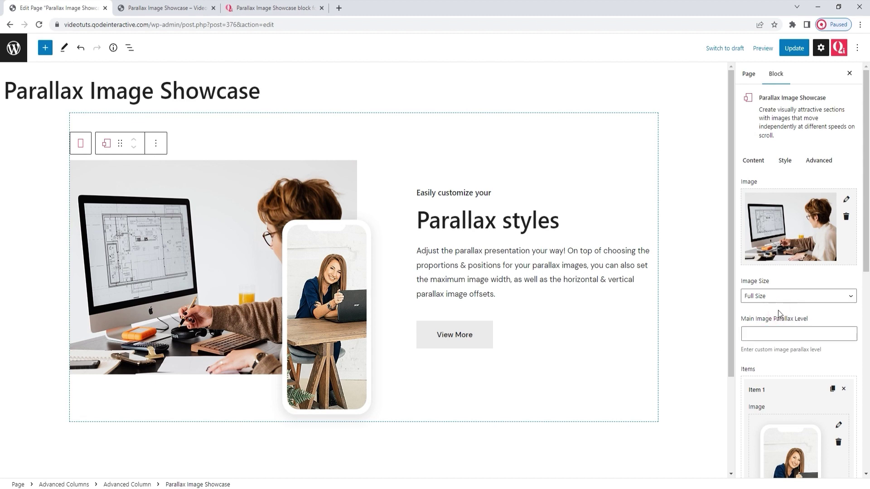
pyautogui.scroll(-10, 778, 314)
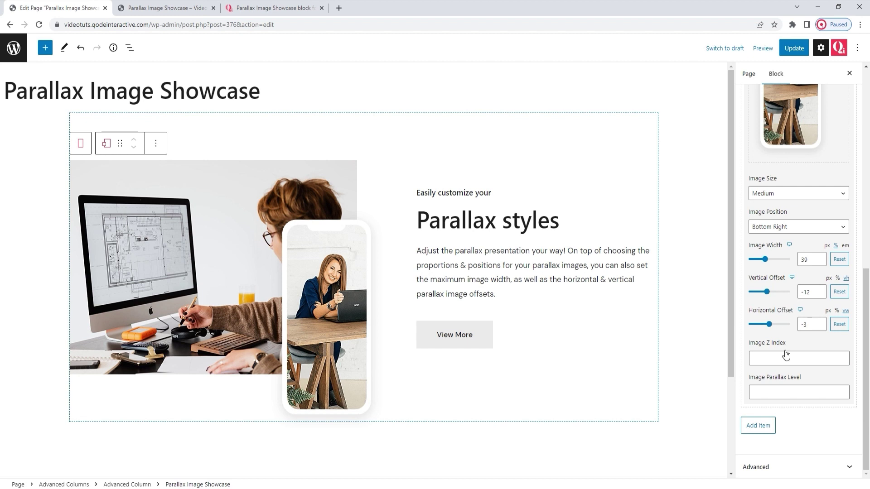
# Expand the Advanced panel at the bottom of the block sidebar.
pyautogui.click(797, 467)
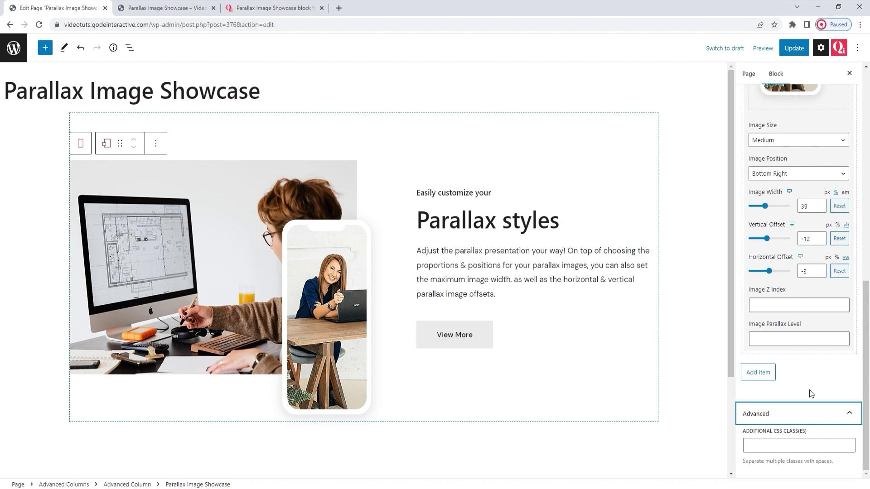
pyautogui.scroll(10, 810, 390)
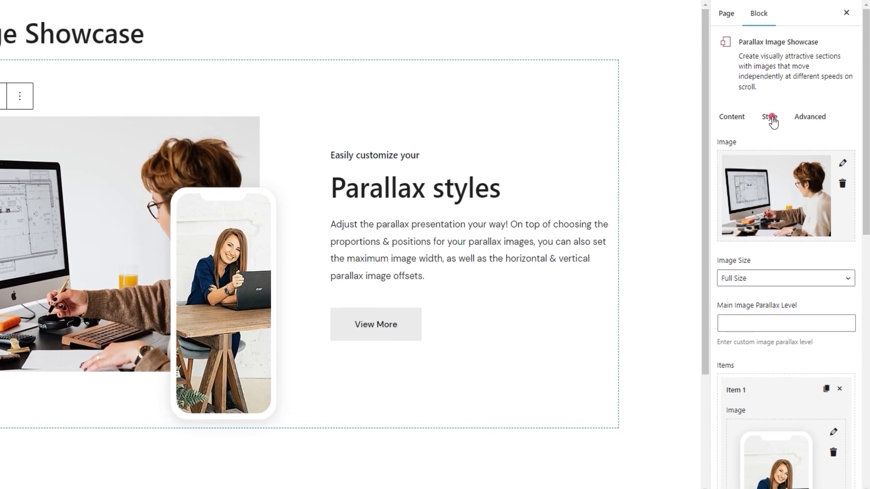
# Try a 50 px top padding on the block in the Style settings, then clear it.
pyautogui.click(771, 116)
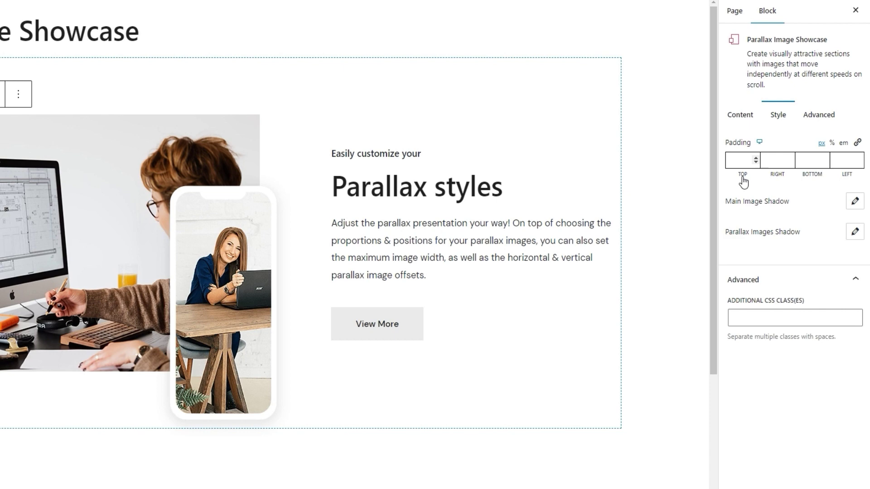
pyautogui.write('5')
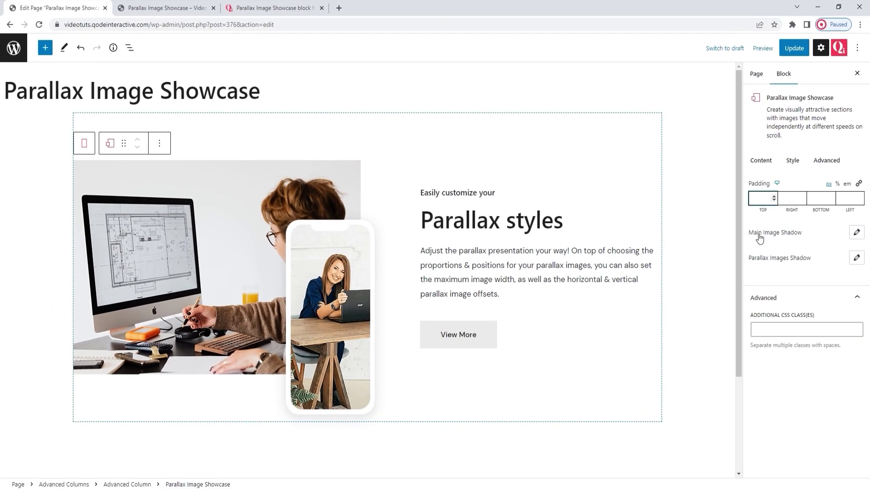
pyautogui.write('0')
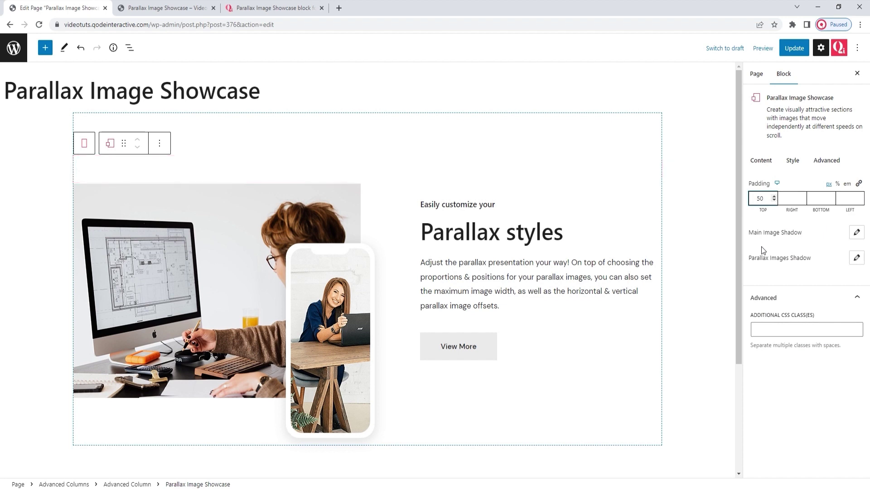
pyautogui.doubleClick(761, 198)
pyautogui.press('BackSpace')
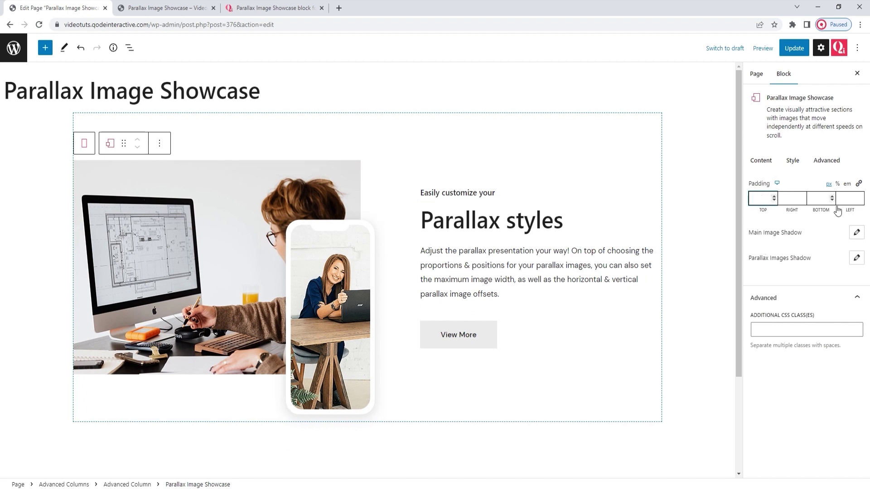
# Try a 30 px left padding, clear it, and open the Main Image Shadow settings.
pyautogui.click(844, 198)
pyautogui.write('30')
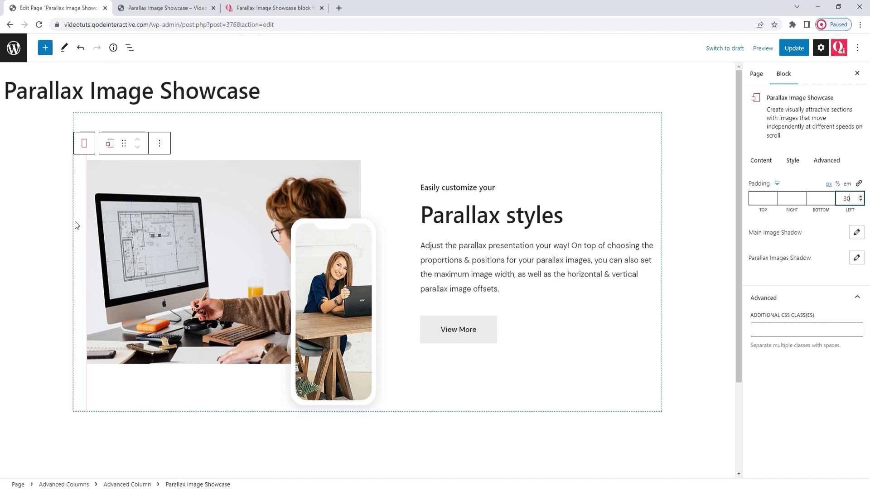
pyautogui.doubleClick(843, 198)
pyautogui.press('BackSpace')
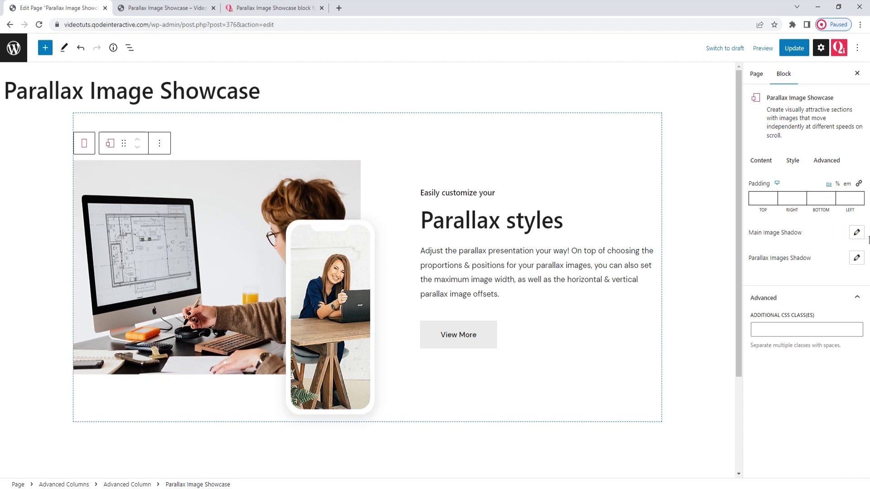
pyautogui.click(858, 234)
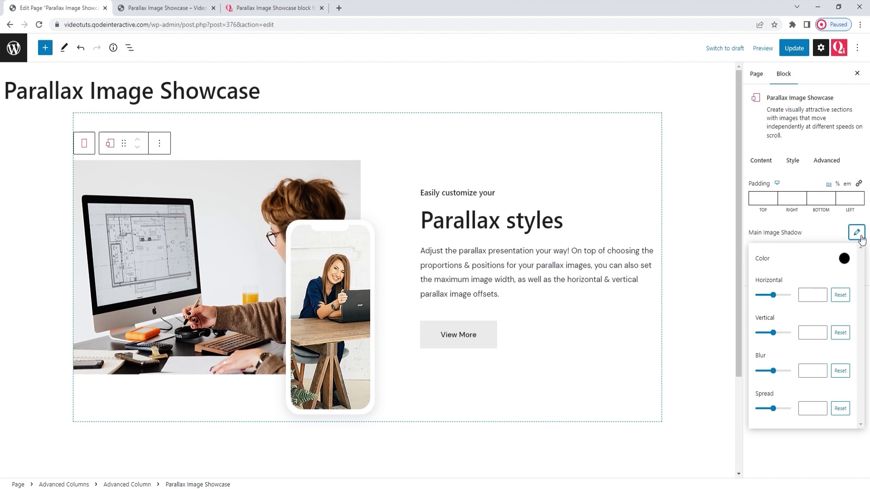
# Give the main image a pinkish-red shadow shifted right, vertical 20, blur 64, spread -6.
pyautogui.click(844, 258)
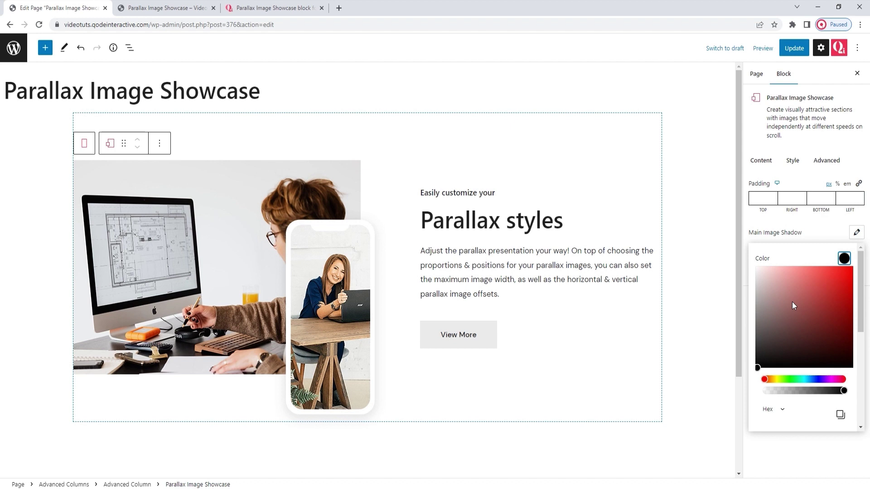
pyautogui.click(801, 279)
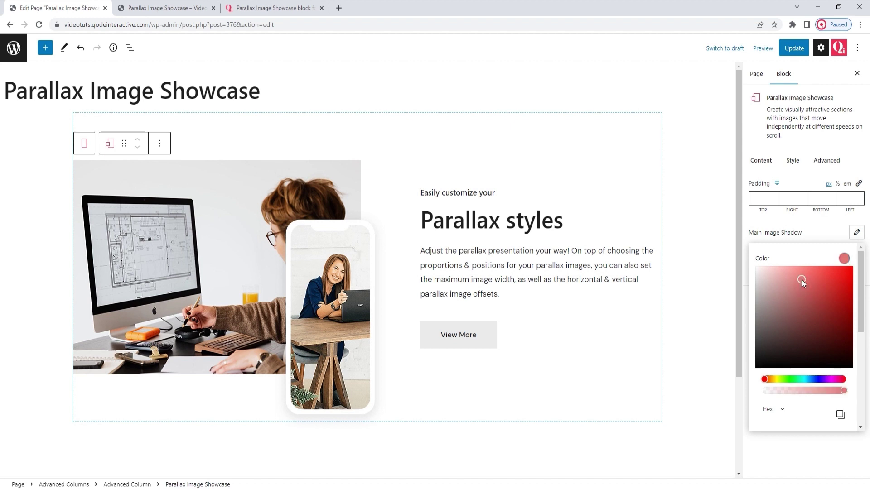
pyautogui.press('Escape')
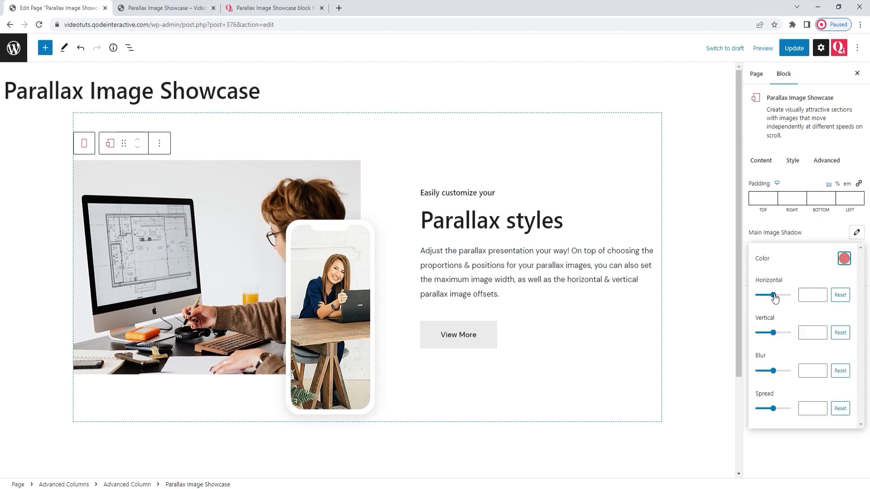
pyautogui.moveTo(774, 297); pyautogui.dragTo(778, 297)
pyautogui.moveTo(775, 334); pyautogui.dragTo(777, 335)
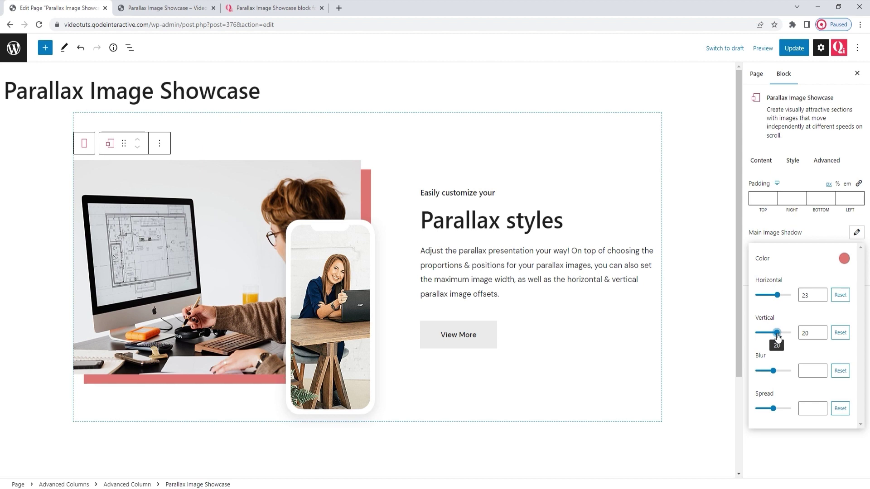
pyautogui.moveTo(776, 372); pyautogui.dragTo(779, 373)
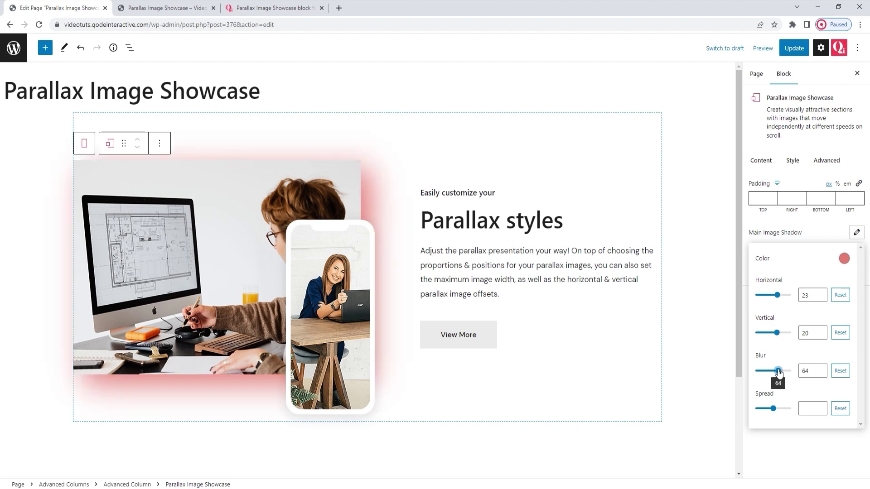
pyautogui.click(772, 409)
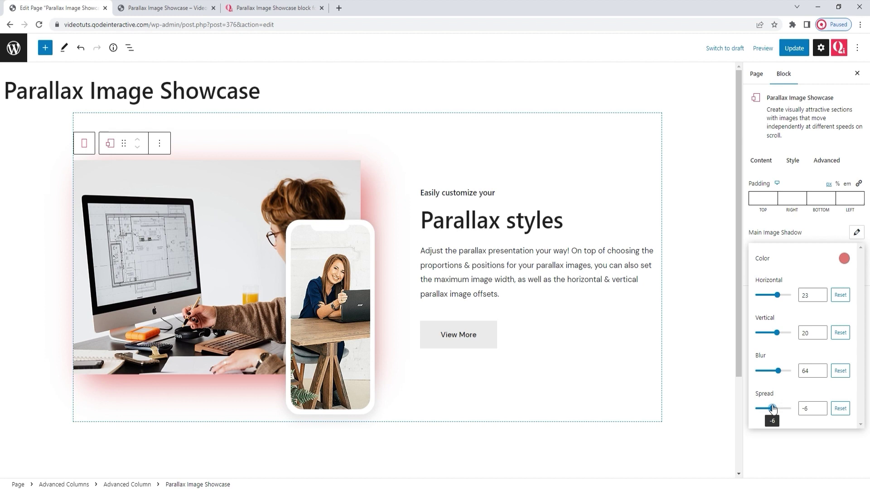
# Reset all main image shadow values and its colour, then open the Parallax Images Shadow settings.
pyautogui.click(840, 295)
pyautogui.click(840, 332)
pyautogui.click(840, 370)
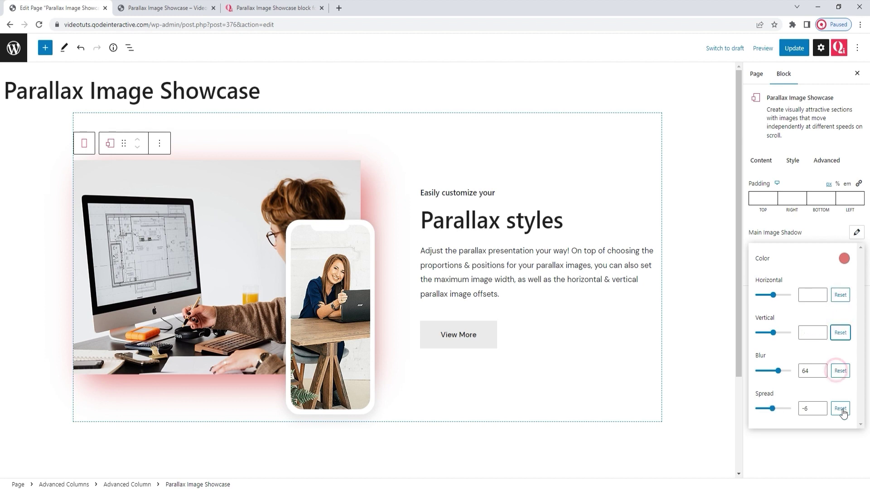
pyautogui.click(840, 409)
pyautogui.click(843, 259)
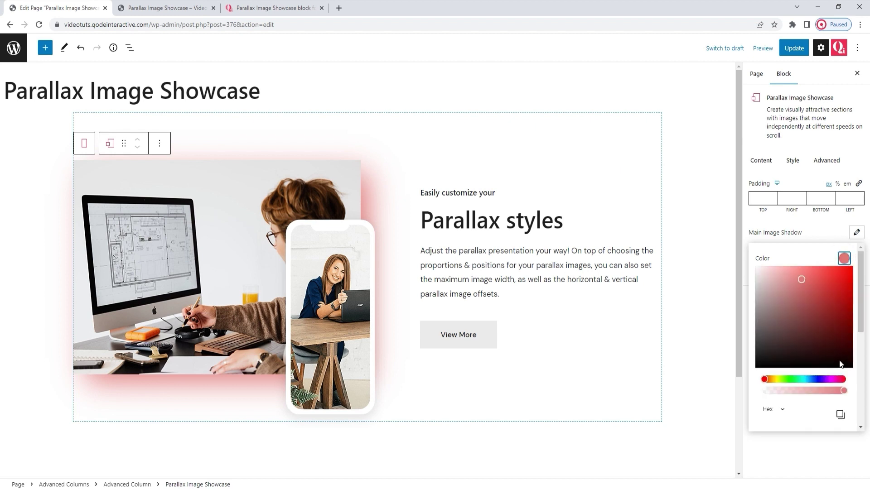
pyautogui.scroll(-2, 842, 369)
pyautogui.click(789, 377)
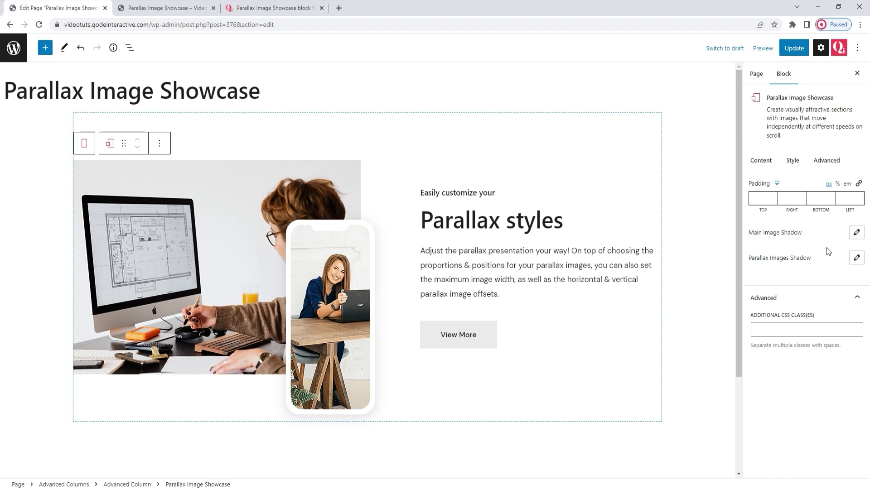
pyautogui.click(856, 259)
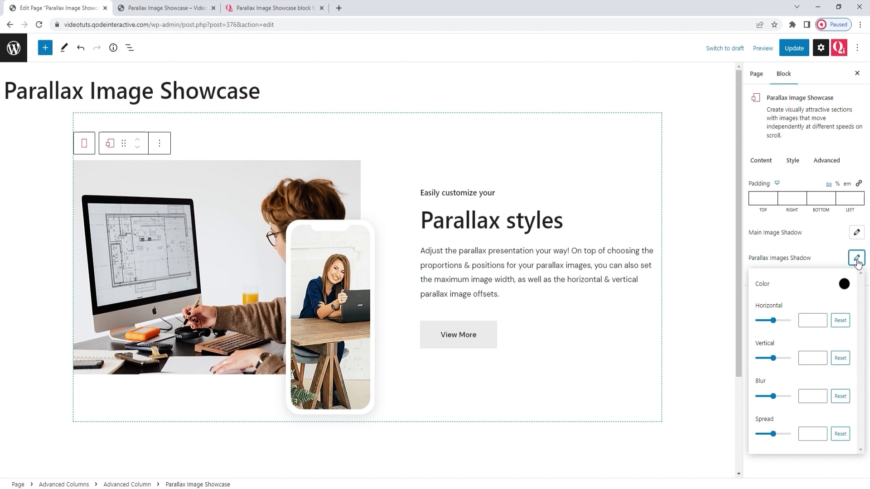
# Give the phone image a red shadow: horizontal 20, vertical 44, blur 65, spread 36.
pyautogui.click(843, 284)
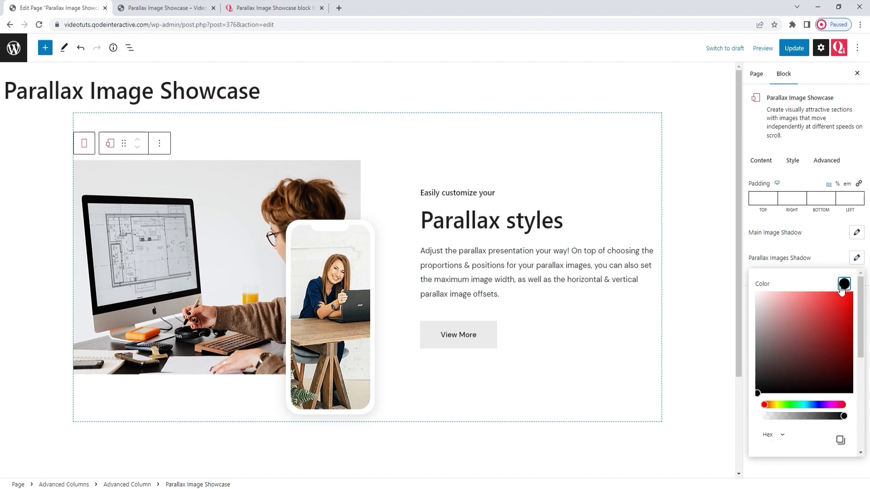
pyautogui.click(826, 313)
pyautogui.click(843, 283)
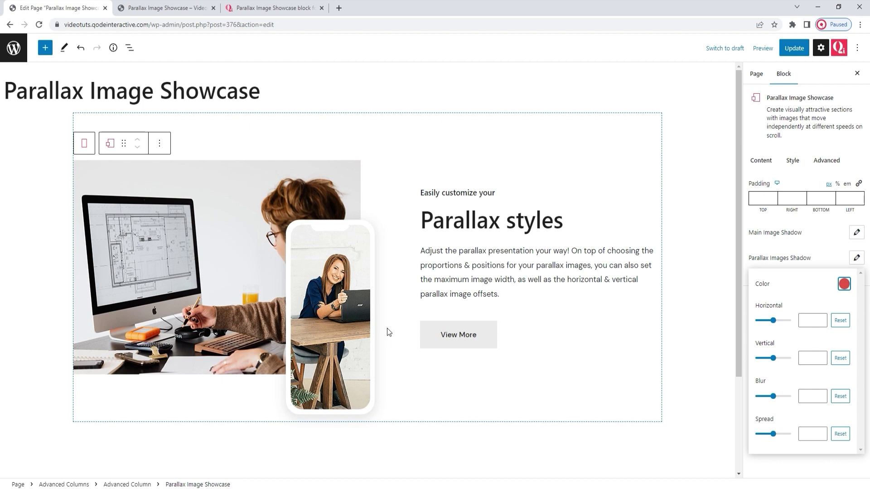
pyautogui.click(773, 320)
pyautogui.moveTo(776, 325); pyautogui.dragTo(777, 323)
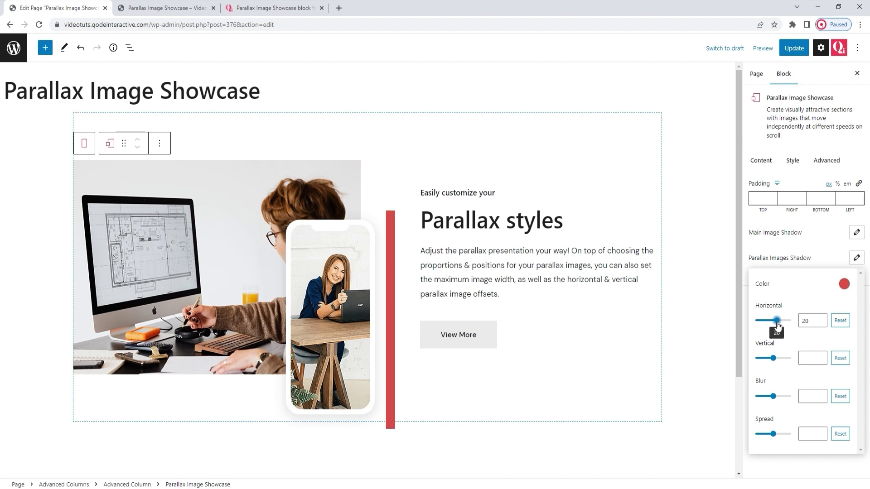
pyautogui.moveTo(773, 357); pyautogui.dragTo(783, 365)
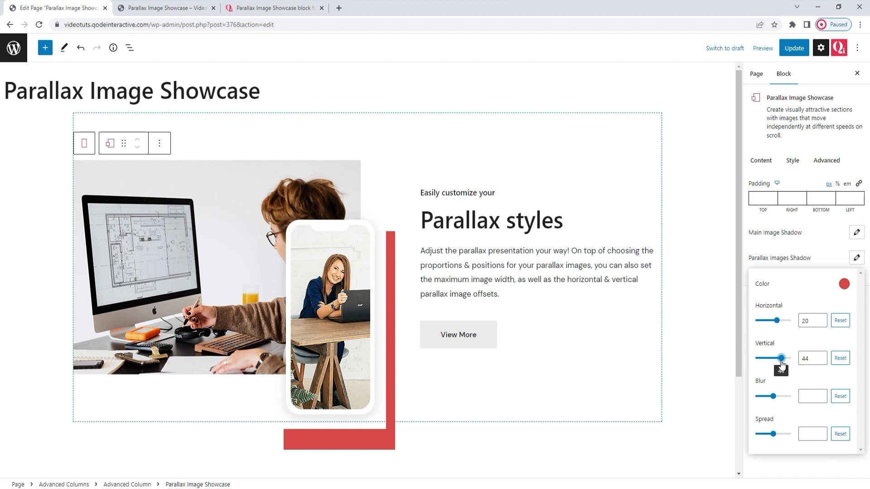
pyautogui.moveTo(772, 396); pyautogui.dragTo(779, 398)
pyautogui.moveTo(774, 435); pyautogui.dragTo(780, 435)
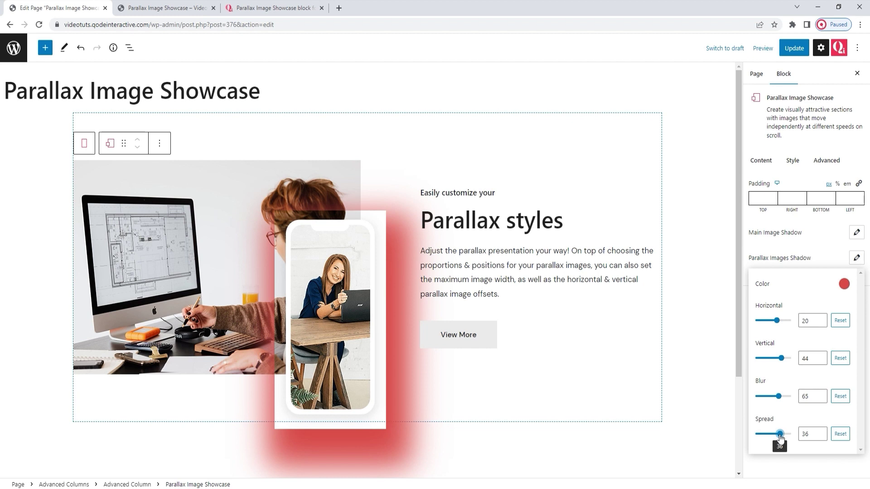
# Reset the shadow's spread, blur, vertical and horizontal offsets, and remove its red colour.
pyautogui.click(840, 434)
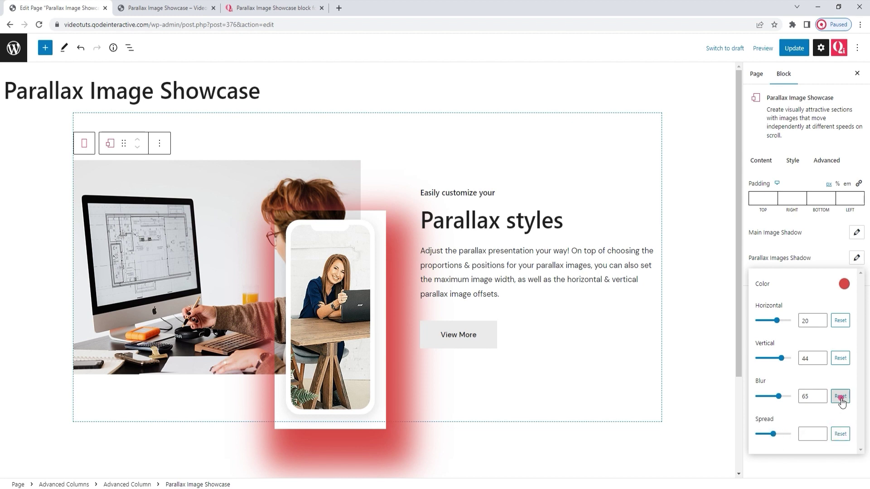
pyautogui.click(840, 398)
pyautogui.click(840, 359)
pyautogui.click(841, 321)
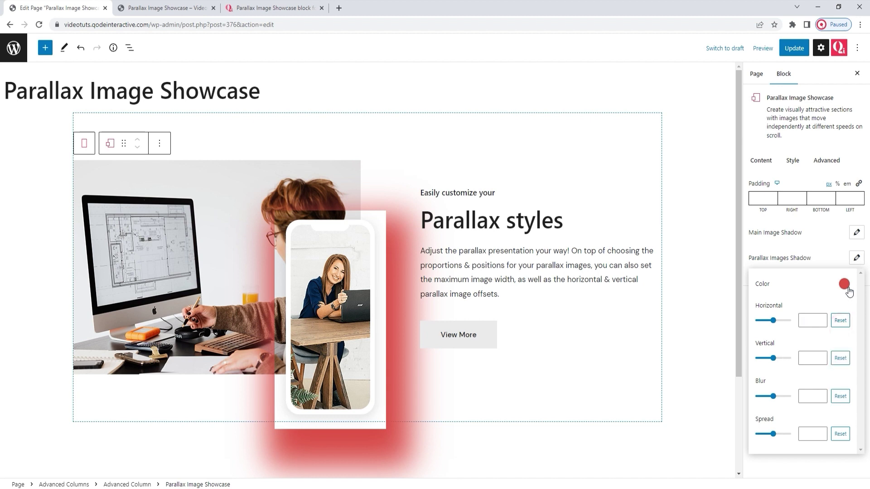
pyautogui.click(844, 285)
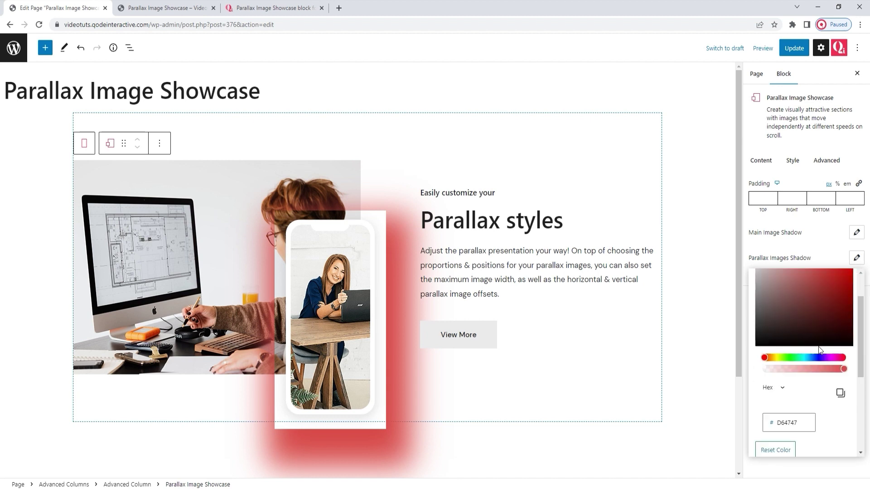
pyautogui.click(787, 450)
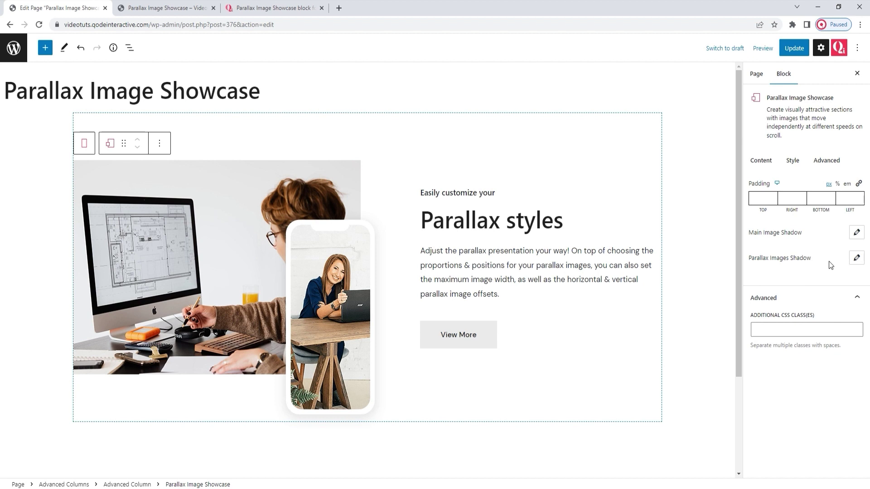
# Browse the block's Advanced settings, then switch to the Qi Blocks Parallax Image Showcase demo page.
pyautogui.click(825, 166)
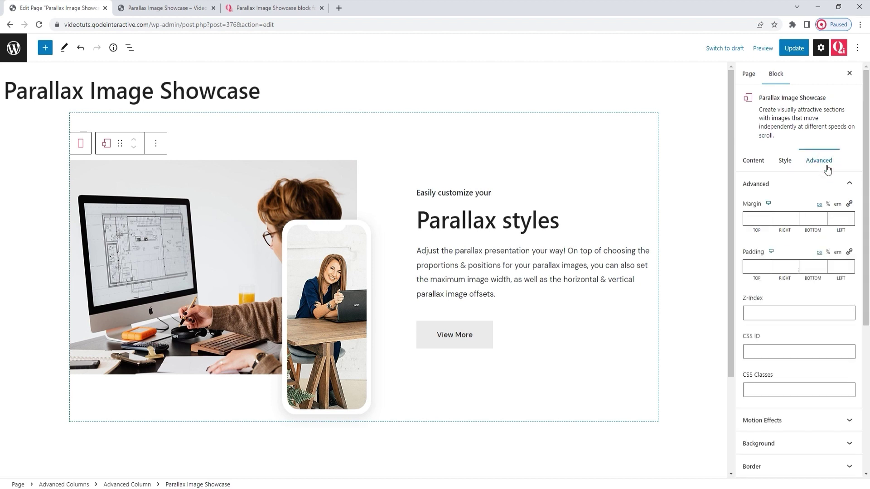
pyautogui.moveTo(867, 157); pyautogui.dragTo(869, 310)
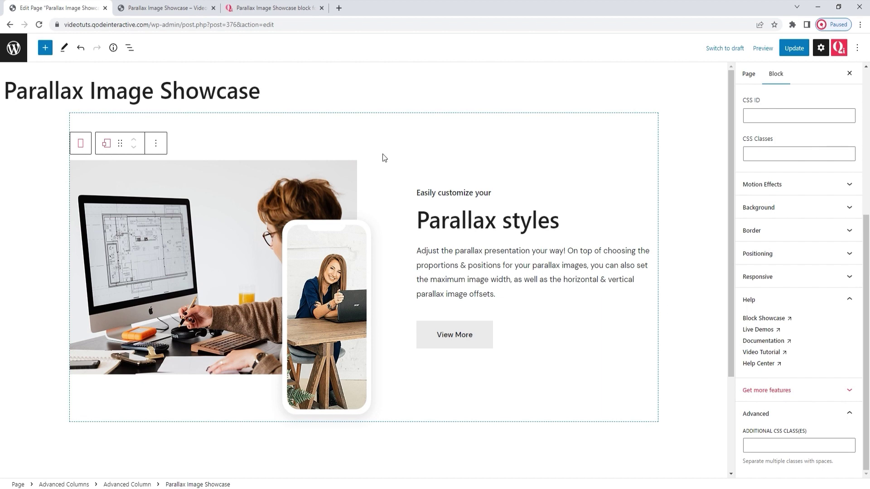
pyautogui.click(292, 7)
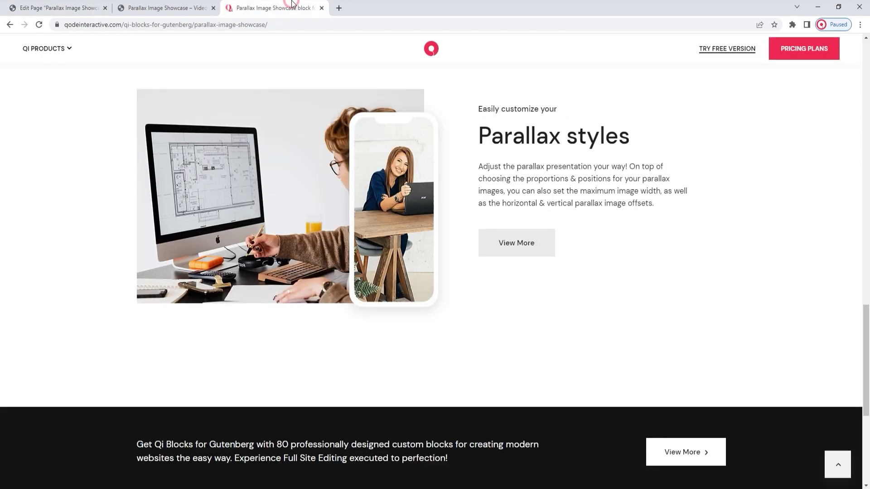
# On the Qode Interactive demo page, scroll to the Parallax styles example with the office photo and phone-framed image.
pyautogui.click(832, 468)
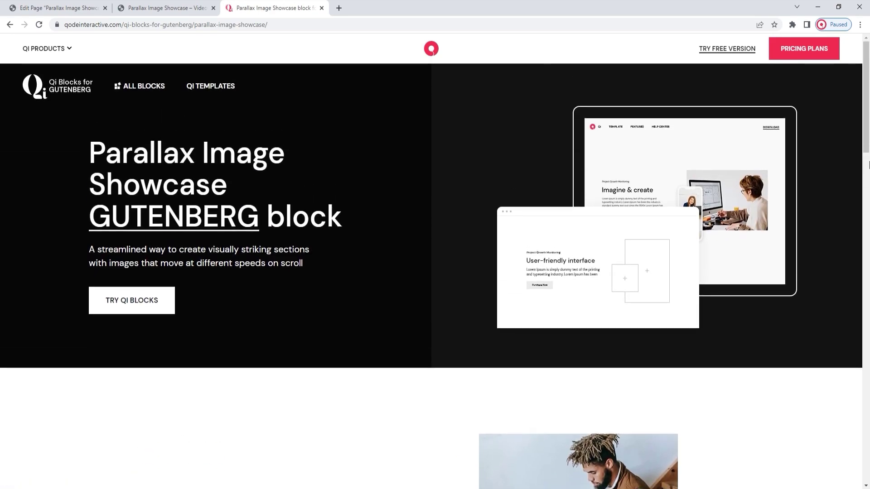
pyautogui.click(867, 108)
pyautogui.moveTo(868, 109); pyautogui.dragTo(868, 372)
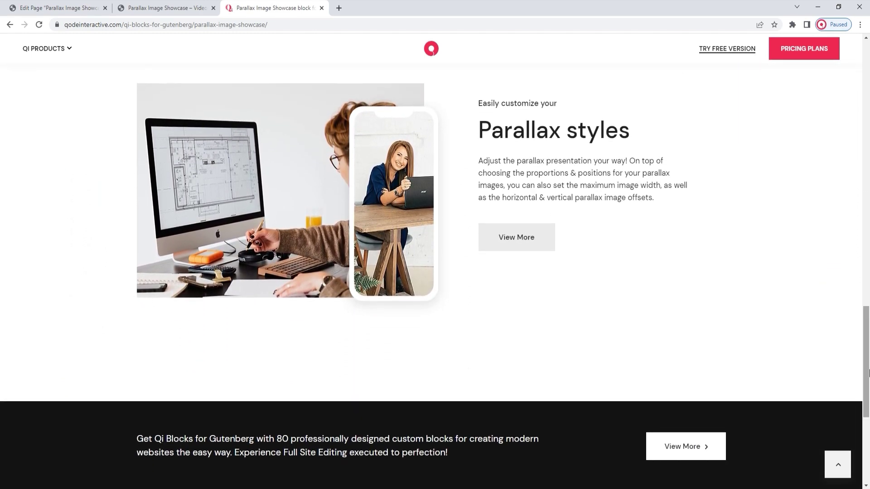